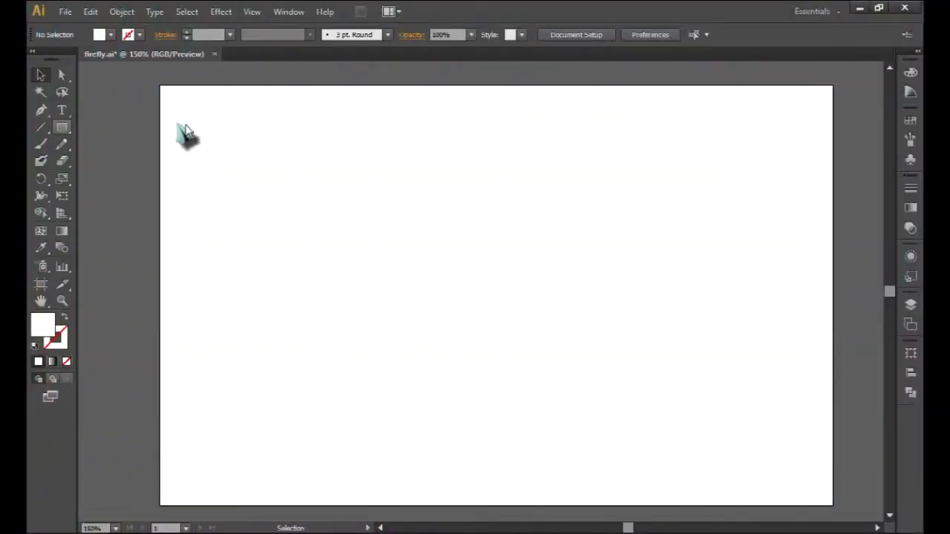
# Draw an artboard-sized rectangle and fill it with a teal gradient swatch running navy top to teal bottom.
pyautogui.moveTo(162, 90); pyautogui.dragTo(834, 509)
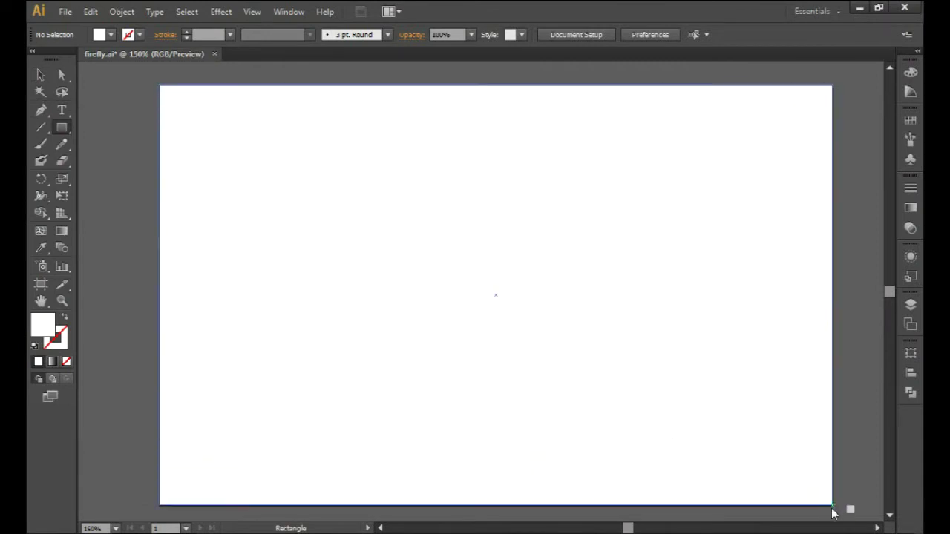
pyautogui.click(910, 119)
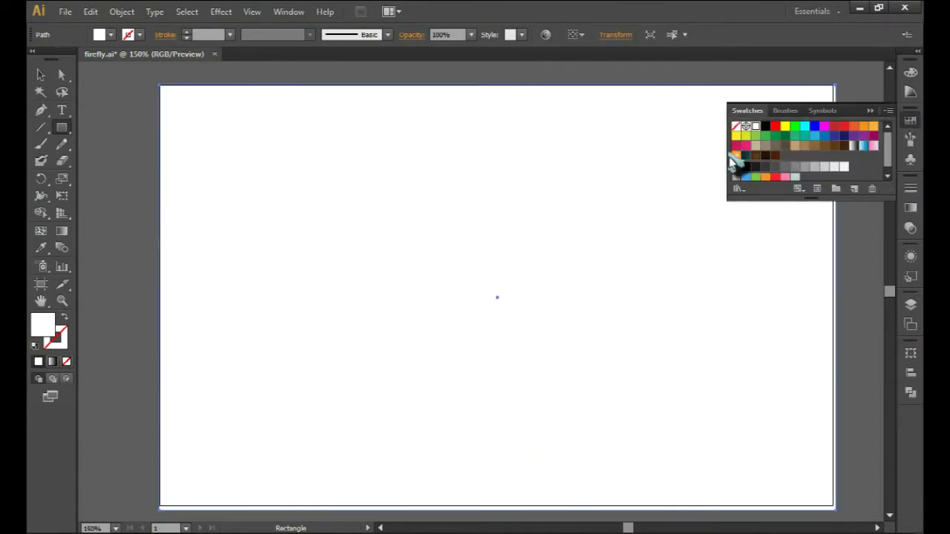
pyautogui.click(750, 158)
pyautogui.click(870, 111)
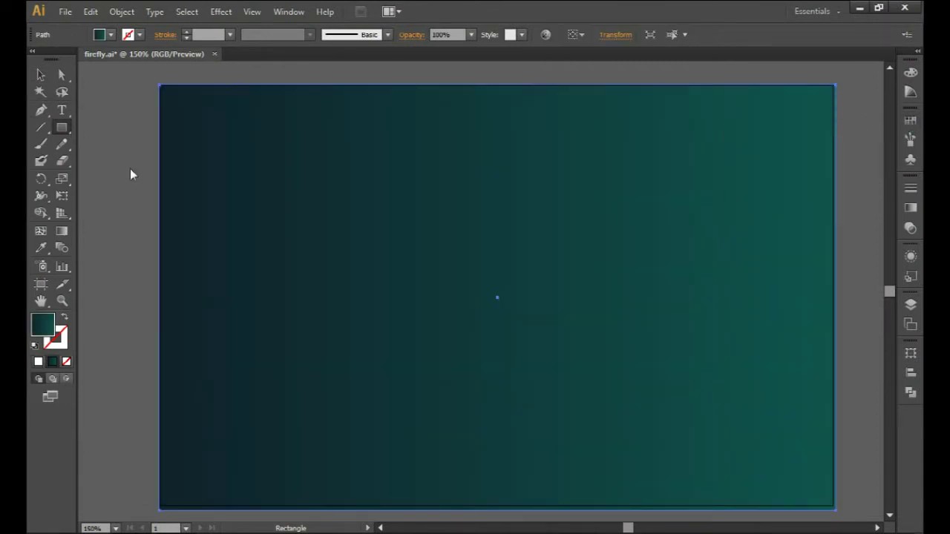
pyautogui.click(62, 231)
pyautogui.moveTo(496, 92); pyautogui.dragTo(497, 305)
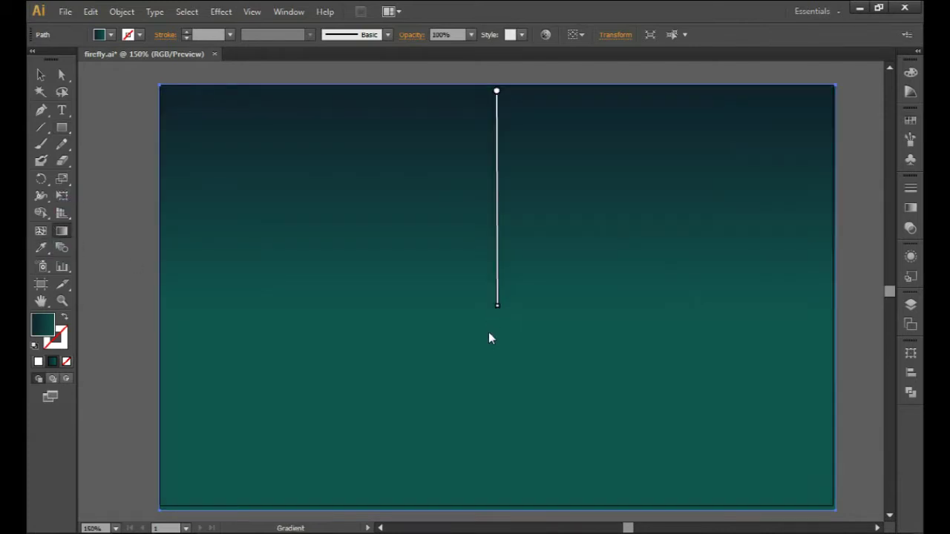
pyautogui.click(41, 110)
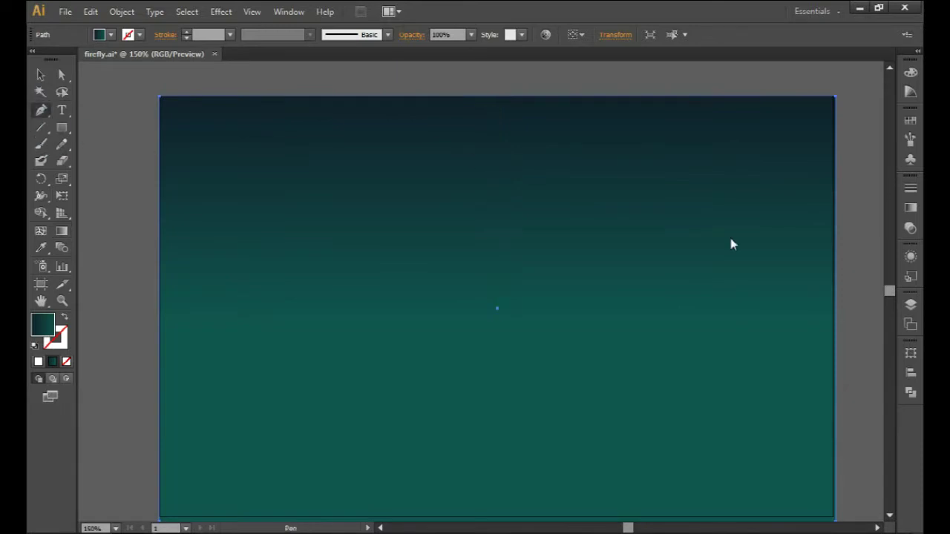
# Pen-draw a scalloped cloud from the top right, close it down the right edge, and re-angle its gradient darker.
pyautogui.click(840, 124)
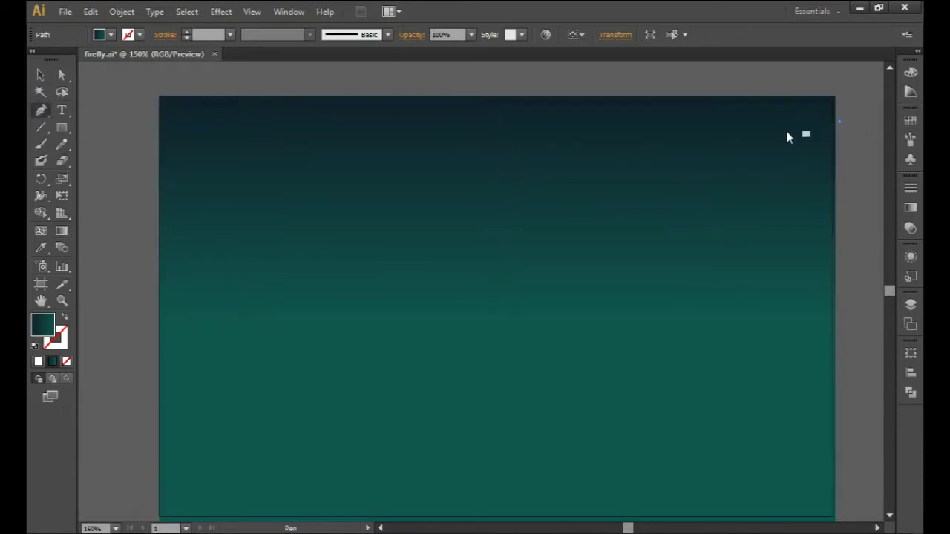
pyautogui.moveTo(776, 152); pyautogui.dragTo(775, 150)
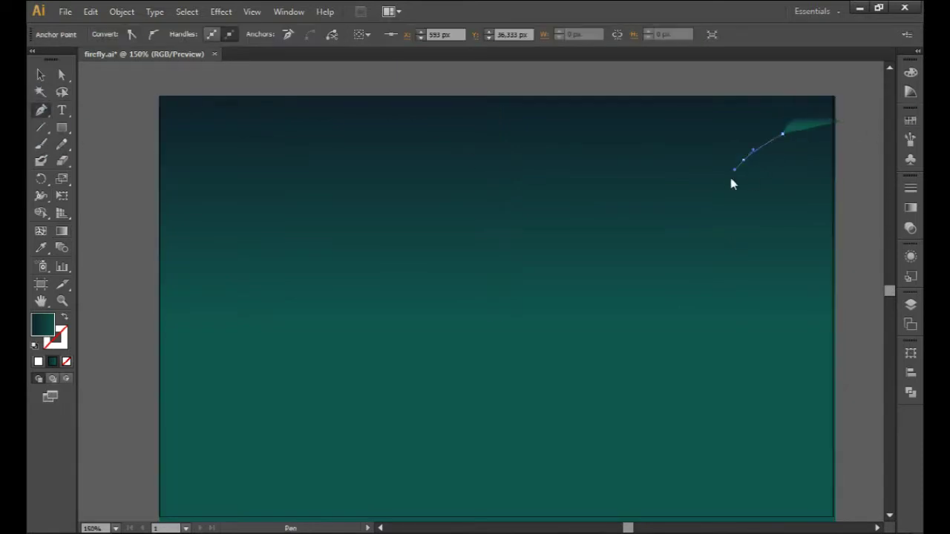
pyautogui.moveTo(746, 205)
pyautogui.mouseDown()
pyautogui.moveTo(745, 168)
pyautogui.moveTo(723, 186)
pyautogui.mouseUp()
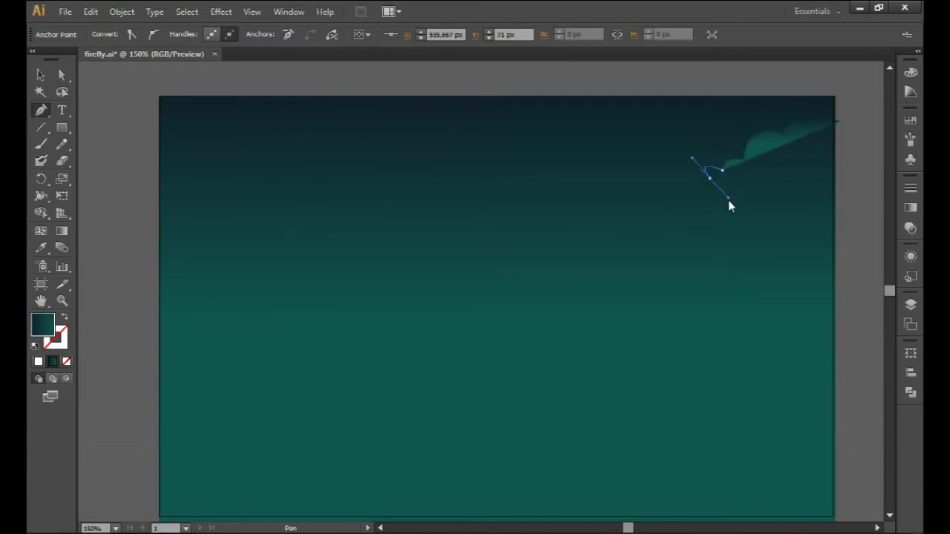
pyautogui.moveTo(726, 195); pyautogui.dragTo(709, 191)
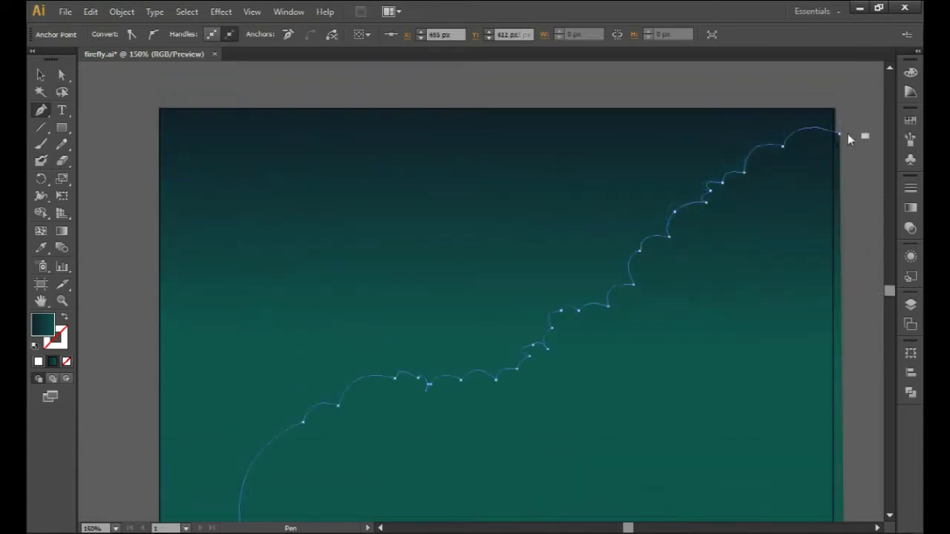
pyautogui.click(841, 134)
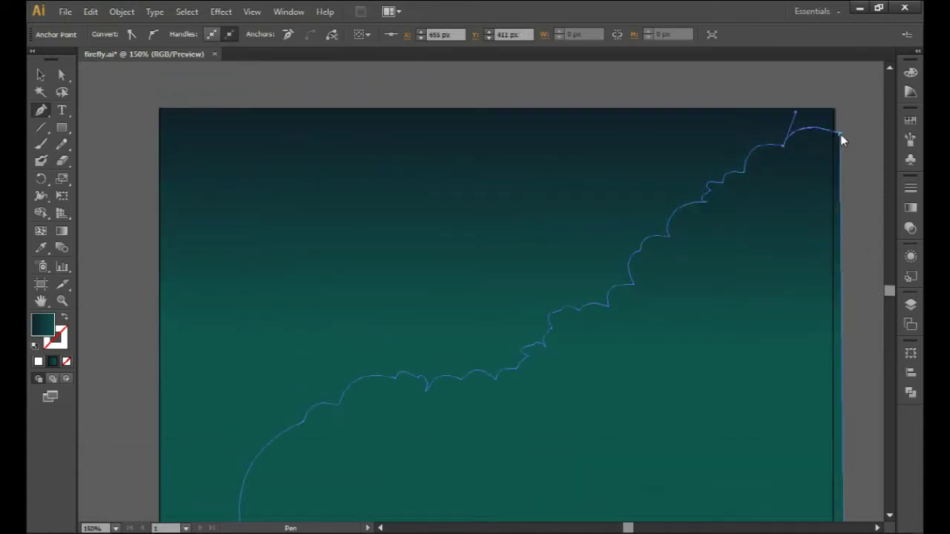
pyautogui.click(62, 231)
pyautogui.moveTo(632, 310); pyautogui.dragTo(728, 485)
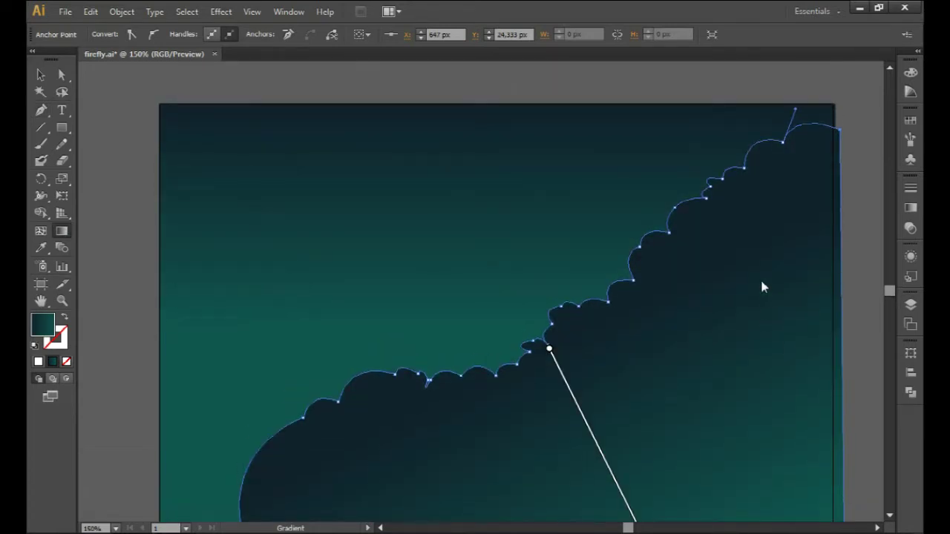
# Begin a second cloud outline at the right edge with its first curved bump.
pyautogui.click(40, 111)
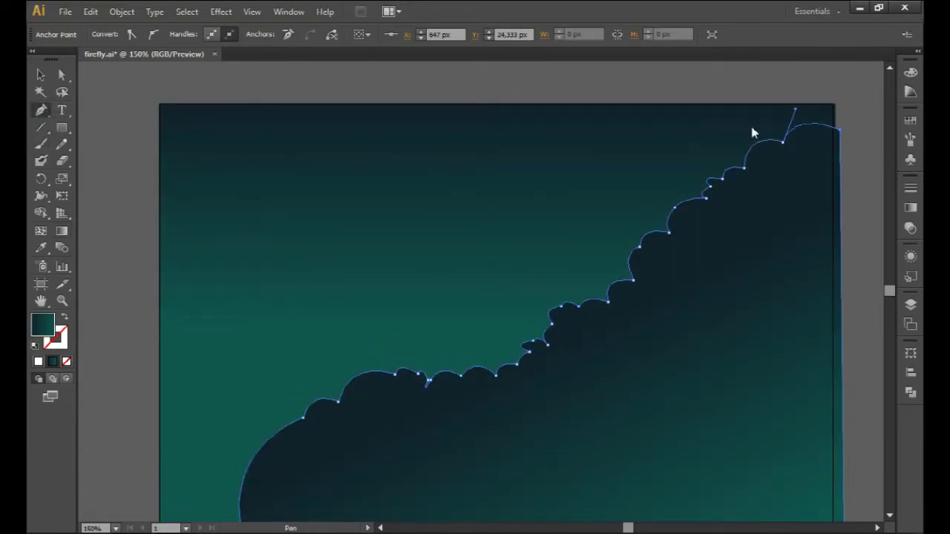
pyautogui.click(847, 180)
pyautogui.moveTo(820, 184); pyautogui.dragTo(814, 205)
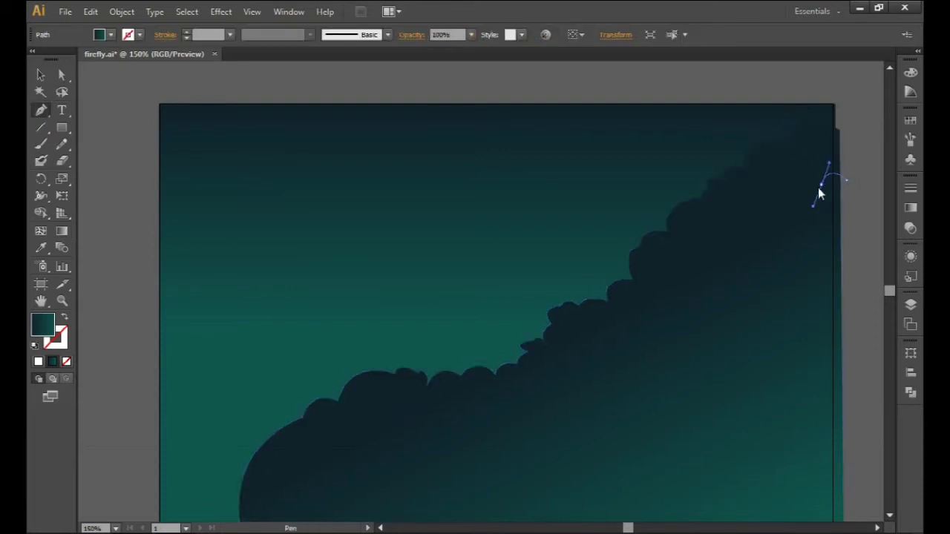
# Finish the second cloud's bumps and angle its gradient for a lighter teal front bank.
pyautogui.click(787, 201)
pyautogui.moveTo(785, 239)
pyautogui.mouseDown()
pyautogui.moveTo(765, 202)
pyautogui.moveTo(743, 233)
pyautogui.mouseUp()
pyautogui.click(765, 213)
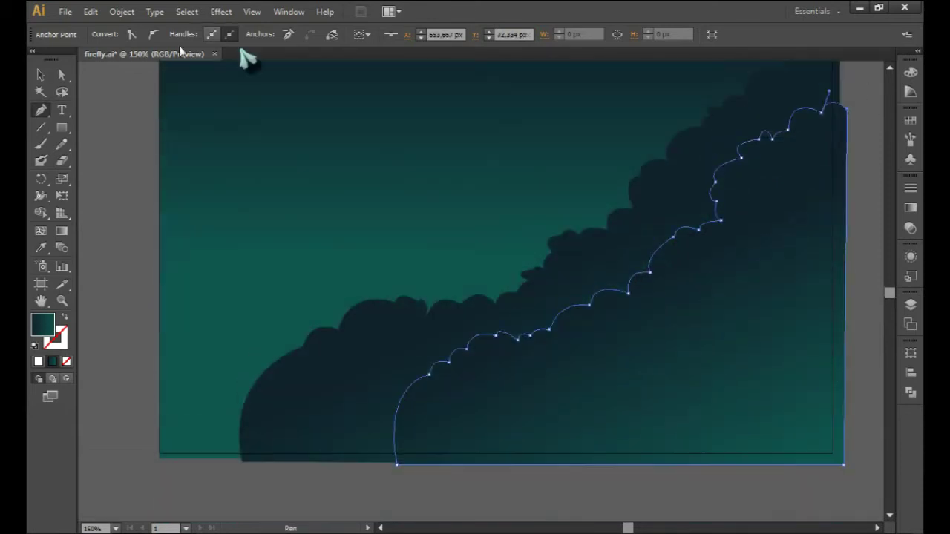
pyautogui.click(61, 230)
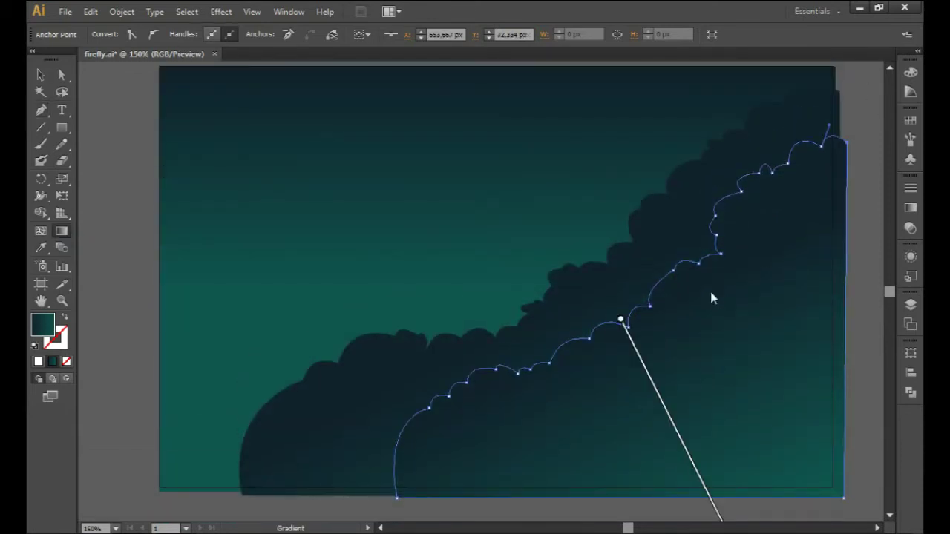
pyautogui.moveTo(811, 488); pyautogui.dragTo(688, 272)
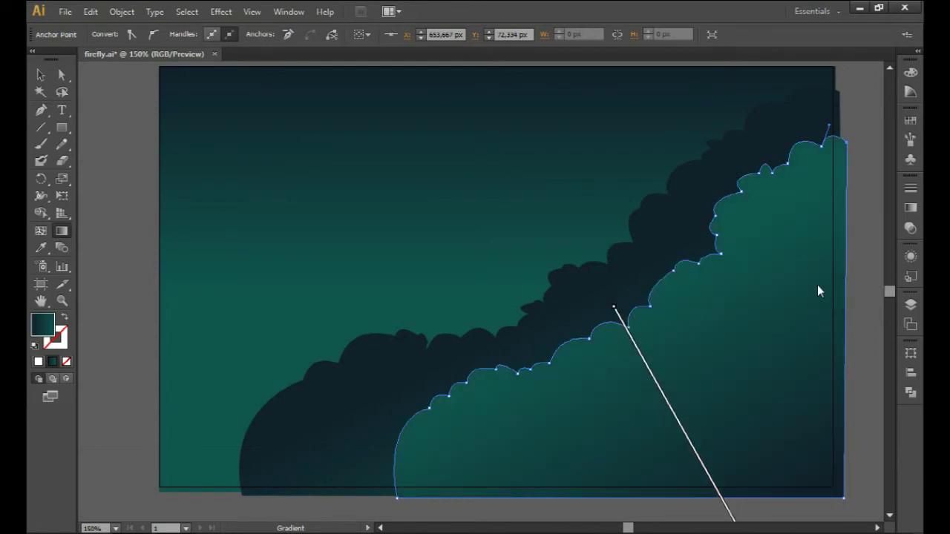
# Draw a lower cloud stretching diagonally down-left, close it along the right, and set its gradient direction.
pyautogui.click(41, 111)
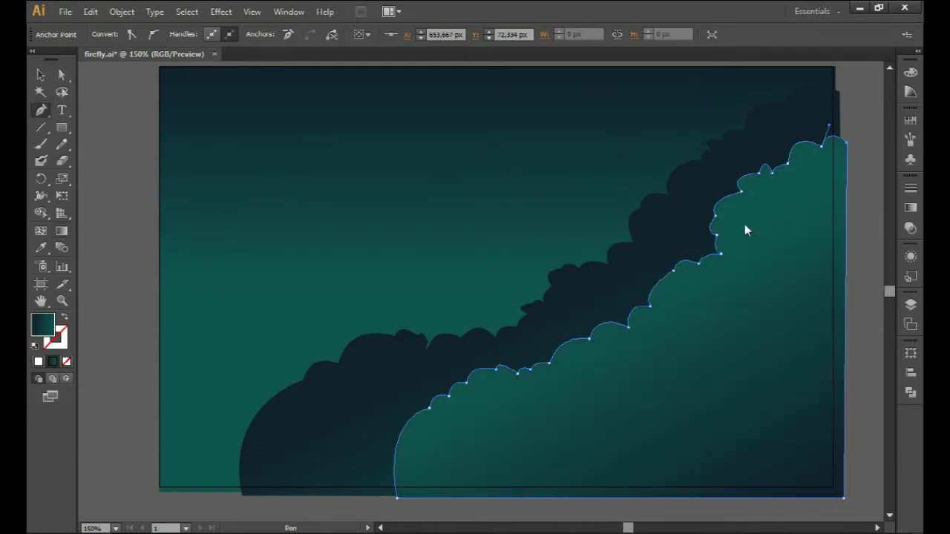
pyautogui.click(837, 295)
pyautogui.moveTo(814, 282)
pyautogui.mouseDown()
pyautogui.moveTo(799, 302)
pyautogui.moveTo(768, 290)
pyautogui.moveTo(745, 332)
pyautogui.mouseUp()
pyautogui.click(772, 308)
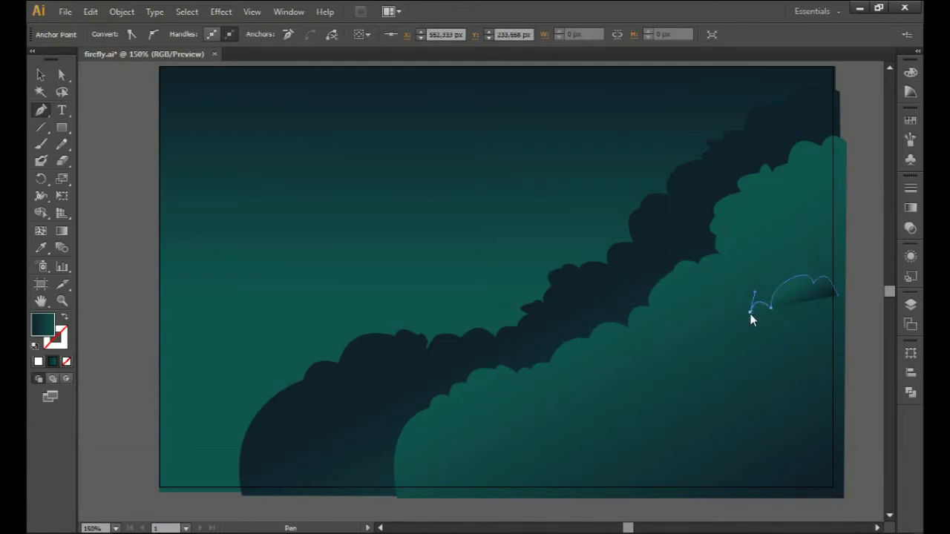
pyautogui.click(586, 417)
pyautogui.keyDown('ctrl'); pyautogui.click(562, 504); pyautogui.keyUp('ctrl')
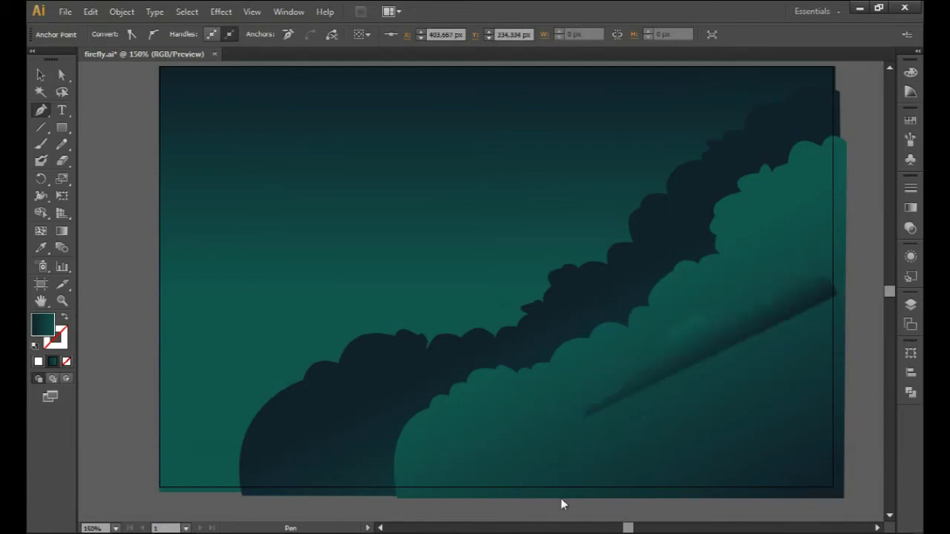
pyautogui.click(838, 492)
pyautogui.click(838, 296)
pyautogui.click(61, 230)
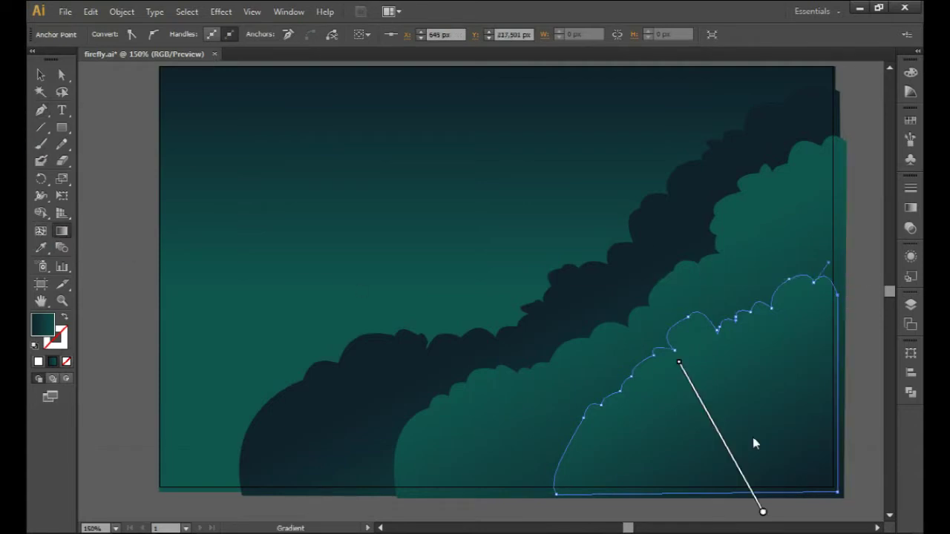
pyautogui.moveTo(625, 227); pyautogui.dragTo(730, 473)
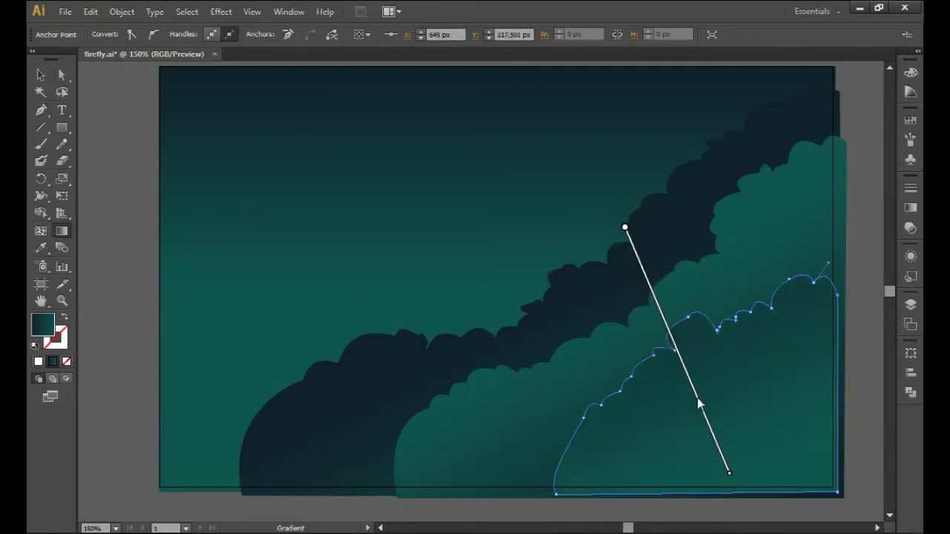
# Draw the lowest cloud along the bottom-right edge and set its gradient direction.
pyautogui.click(41, 110)
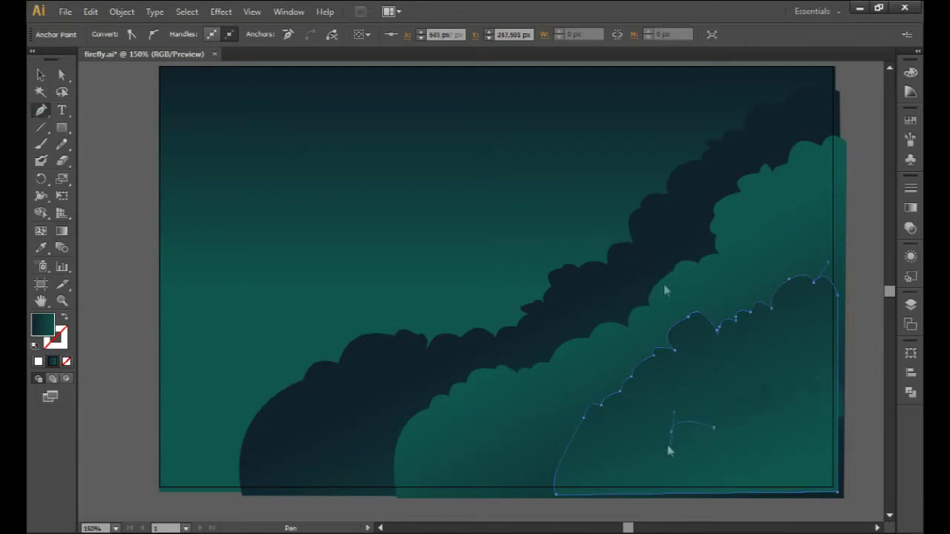
pyautogui.click(627, 449)
pyautogui.click(620, 491)
pyautogui.click(840, 488)
pyautogui.click(844, 495)
pyautogui.click(843, 418)
pyautogui.click(62, 231)
pyautogui.moveTo(766, 409); pyautogui.dragTo(778, 457)
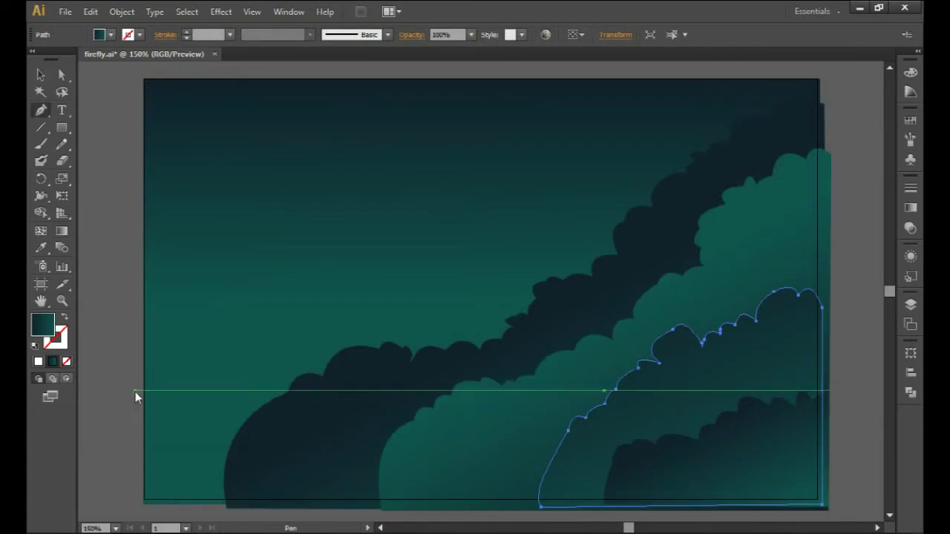
pyautogui.click(135, 391)
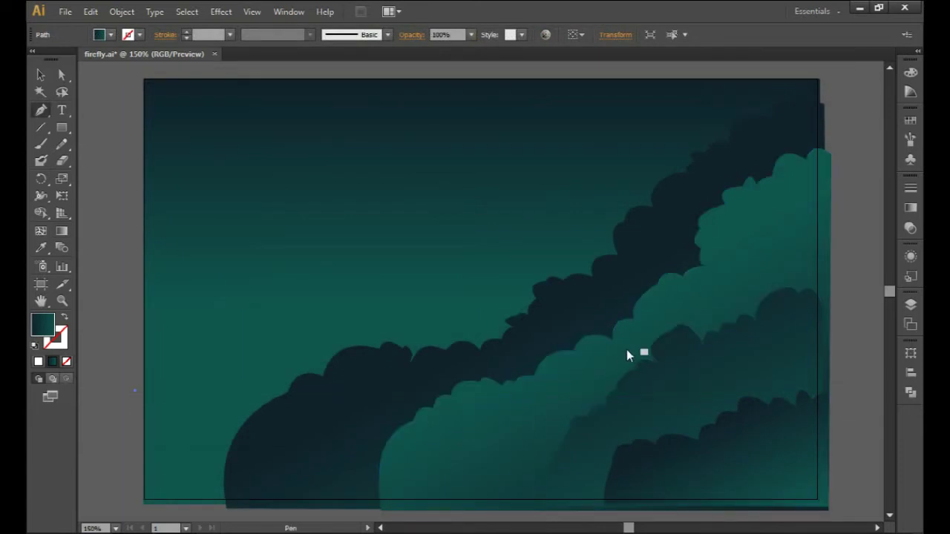
# Pen-draw a stepped cliff outline spanning the bottom of the artboard and close it.
pyautogui.click(599, 354)
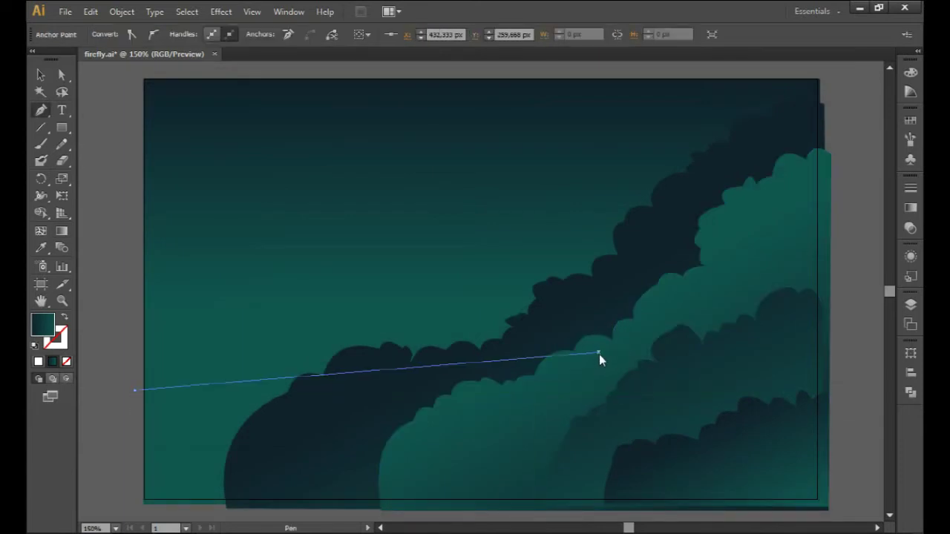
pyautogui.click(669, 424)
pyautogui.click(716, 423)
pyautogui.click(793, 509)
pyautogui.click(128, 505)
pyautogui.click(135, 391)
# Fill the cliff with the red-and-yellow radial gradient swatch, adjust the gradient, and deselect.
pyautogui.click(911, 119)
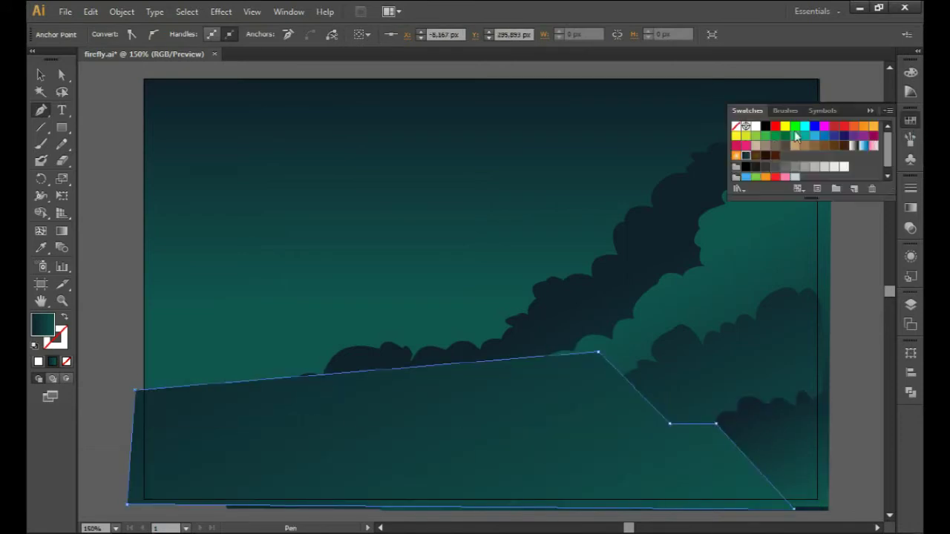
pyautogui.click(759, 157)
pyautogui.press('v')
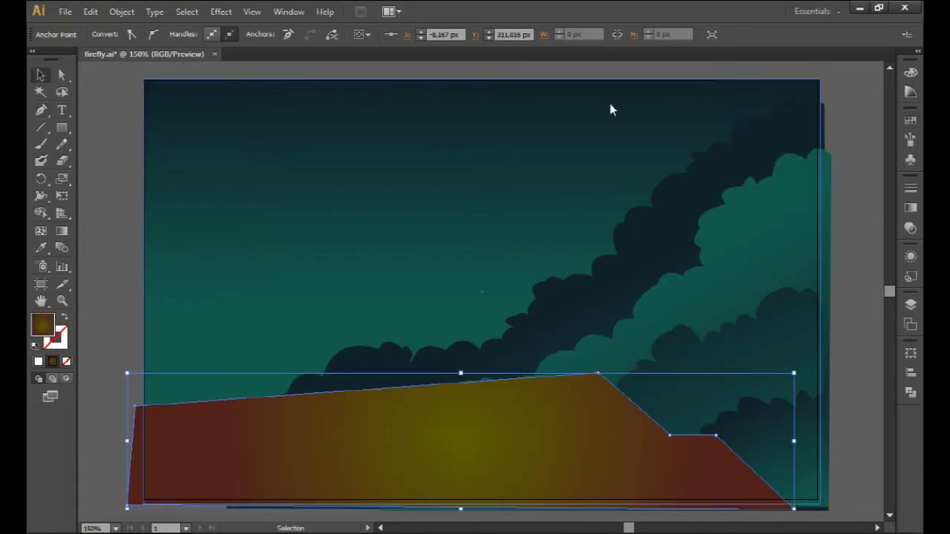
pyautogui.click(62, 231)
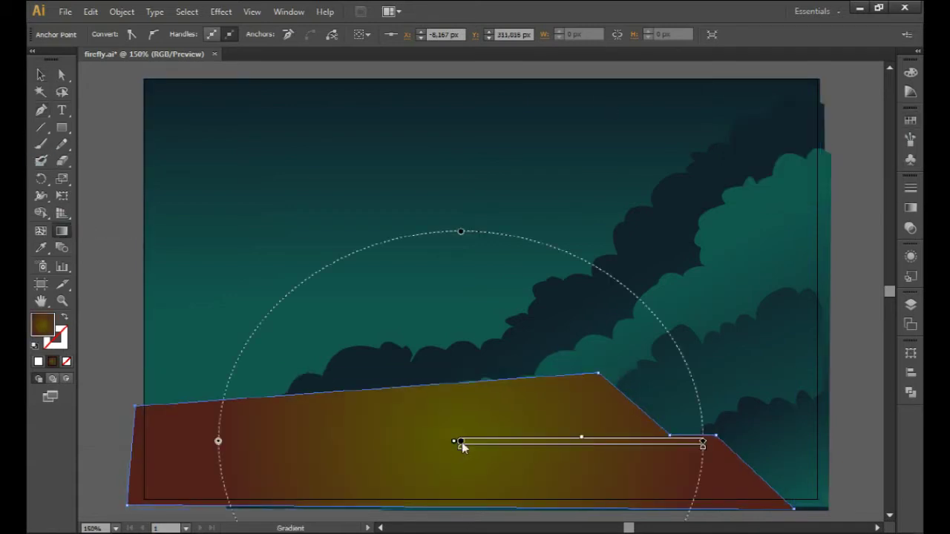
pyautogui.hotkey('ctrl', 'shift', 'a')
pyautogui.press('p')
pyautogui.click(137, 310)
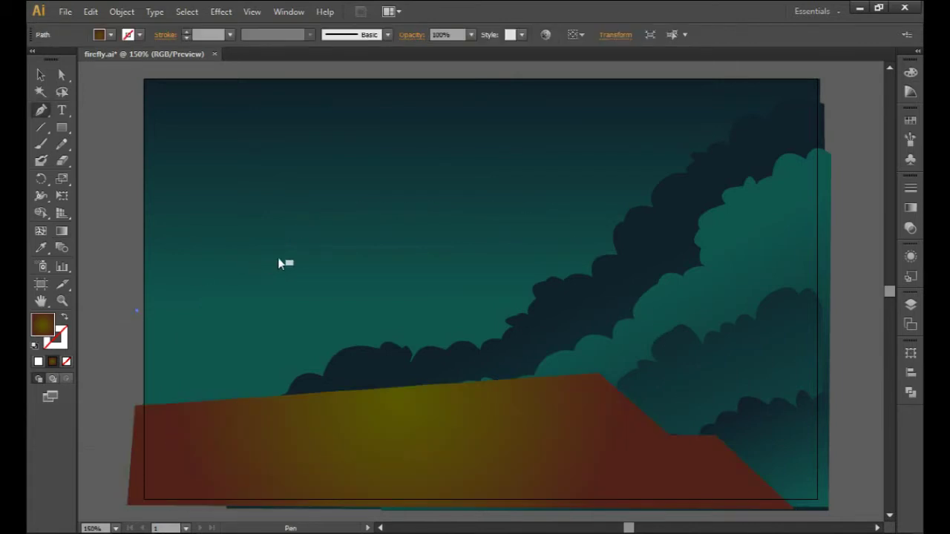
# Click out a jagged, notched cliff outline on the left side and close it at its start.
pyautogui.click(277, 258)
pyautogui.click(266, 296)
pyautogui.click(258, 305)
pyautogui.click(225, 324)
pyautogui.moveTo(225, 341); pyautogui.dragTo(233, 346)
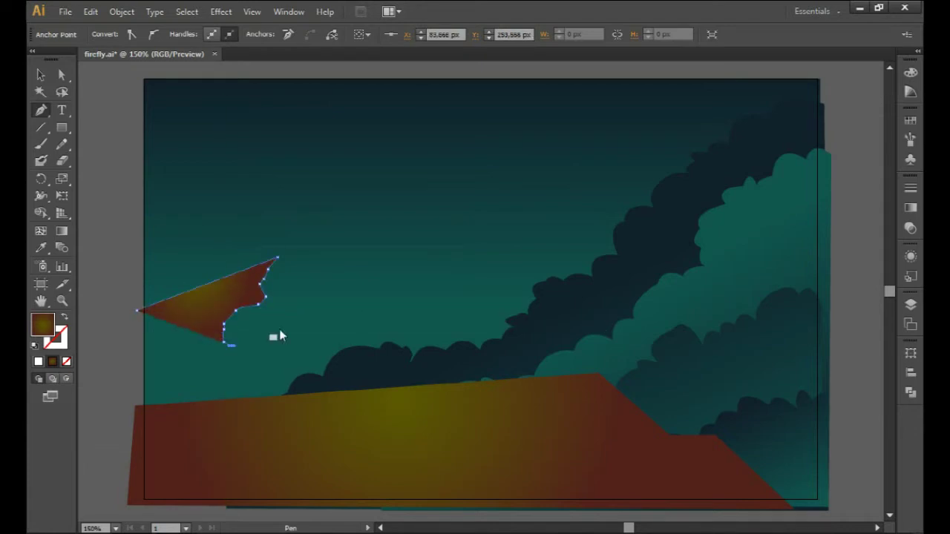
pyautogui.click(320, 324)
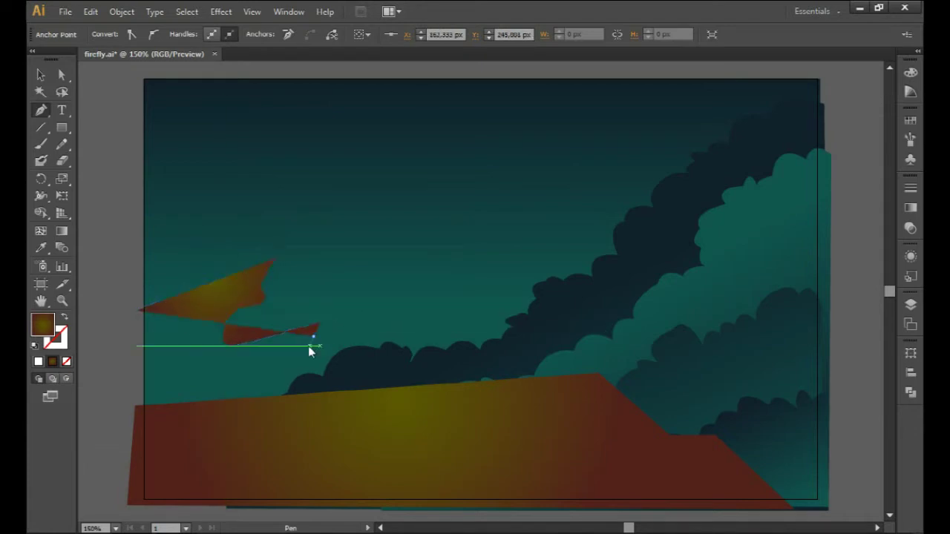
pyautogui.click(309, 346)
pyautogui.click(292, 364)
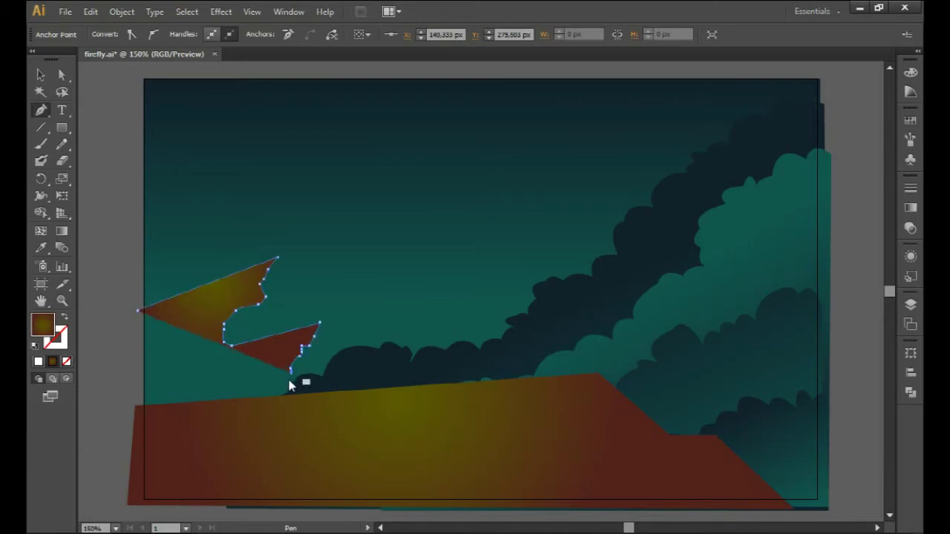
pyautogui.click(285, 381)
pyautogui.click(272, 396)
pyautogui.click(265, 404)
pyautogui.click(134, 412)
pyautogui.click(128, 309)
# Fill the left cliff with the dark brown swatch and clear the selection.
pyautogui.click(908, 116)
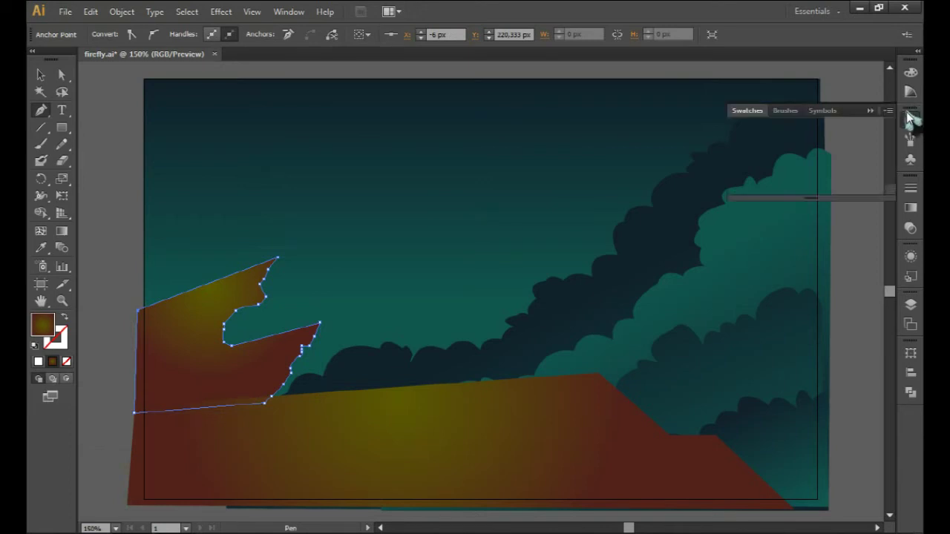
pyautogui.click(766, 155)
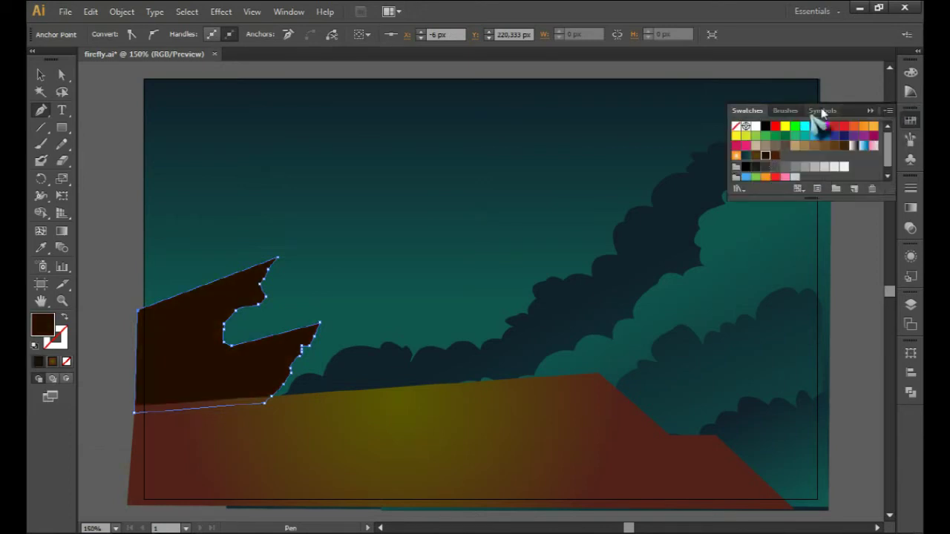
pyautogui.press('v')
pyautogui.click(437, 247)
pyautogui.scroll(-1, 437, 246)
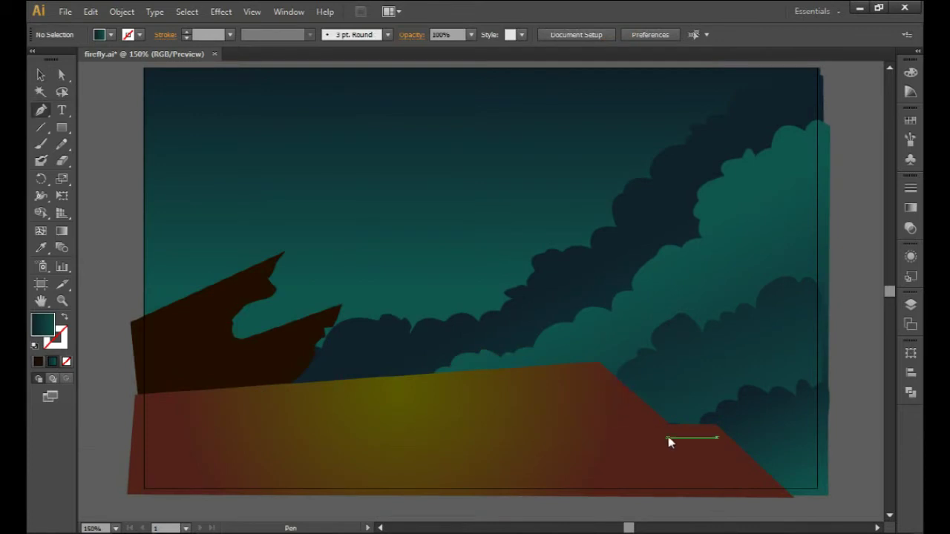
# Start outlining a rock peak on the ground and fill it with the dark brown swatch.
pyautogui.click(666, 437)
pyautogui.click(591, 374)
pyautogui.click(565, 400)
pyautogui.moveTo(564, 398); pyautogui.dragTo(549, 398)
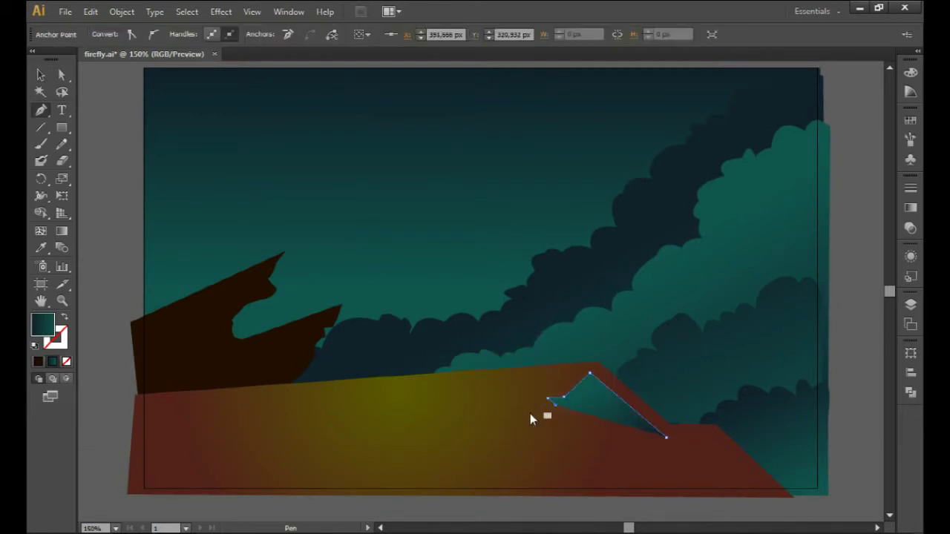
pyautogui.click(910, 120)
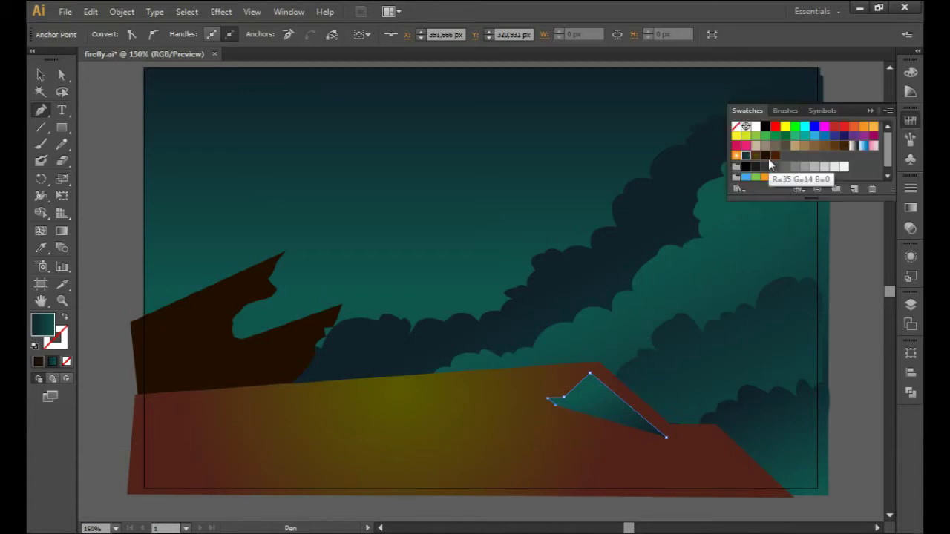
pyautogui.click(767, 157)
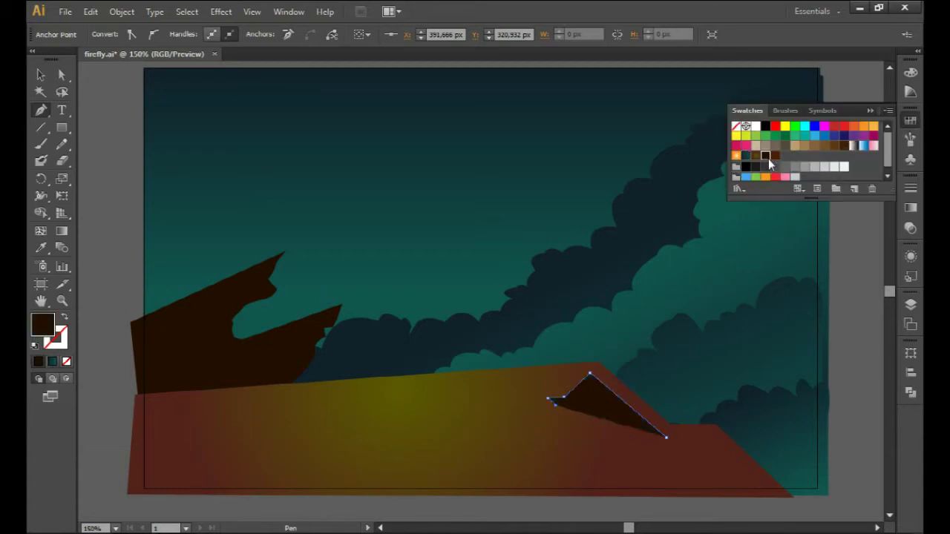
pyautogui.click(872, 110)
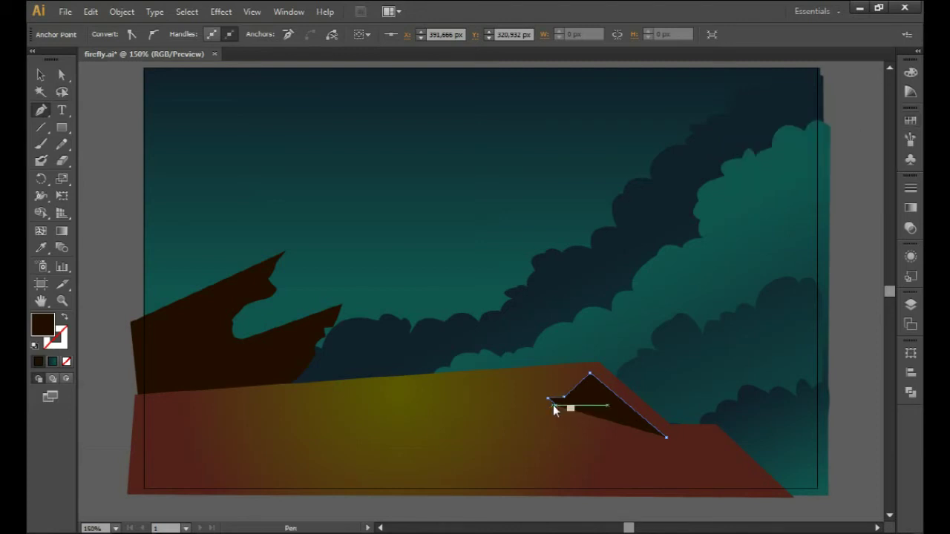
# Extend the rock outline in jagged steps down-left and along the ground's bottom.
pyautogui.click(513, 410)
pyautogui.click(469, 429)
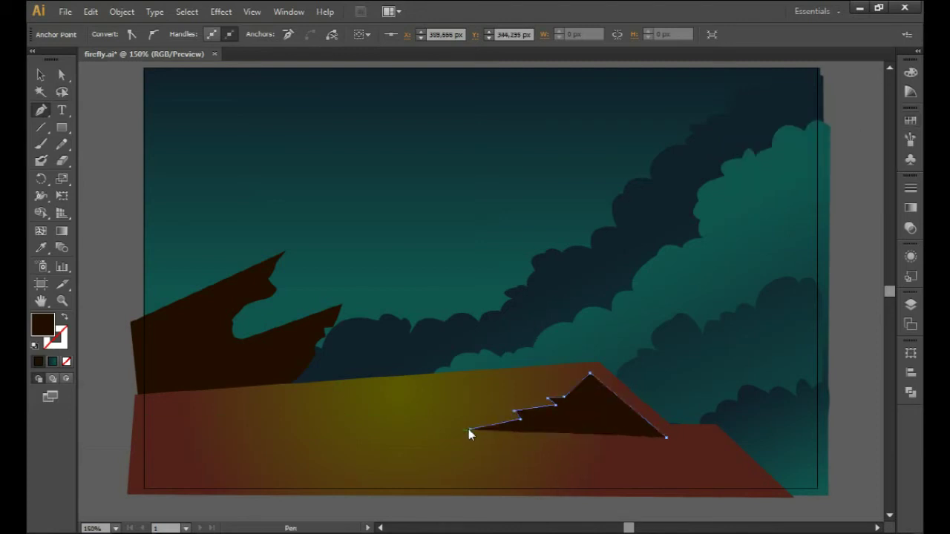
pyautogui.click(437, 449)
pyautogui.click(460, 460)
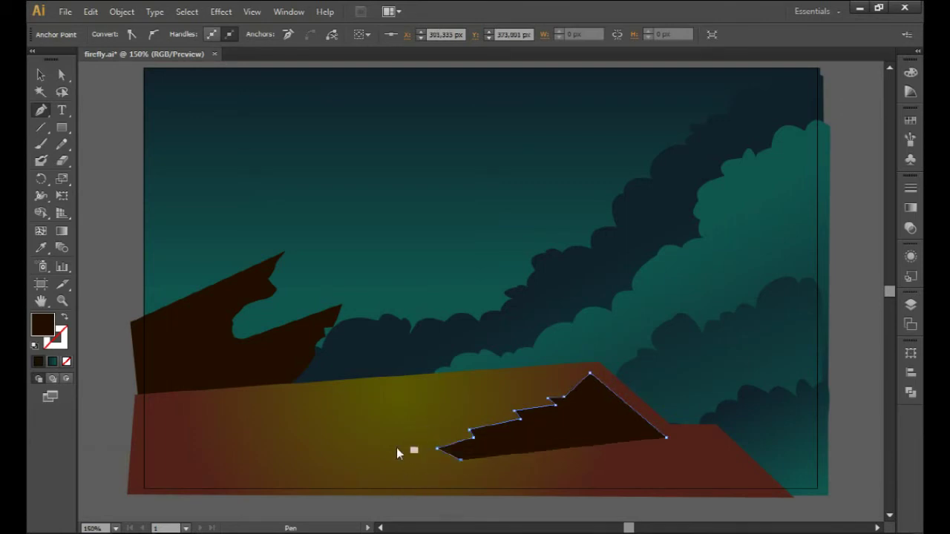
pyautogui.click(392, 476)
pyautogui.click(392, 495)
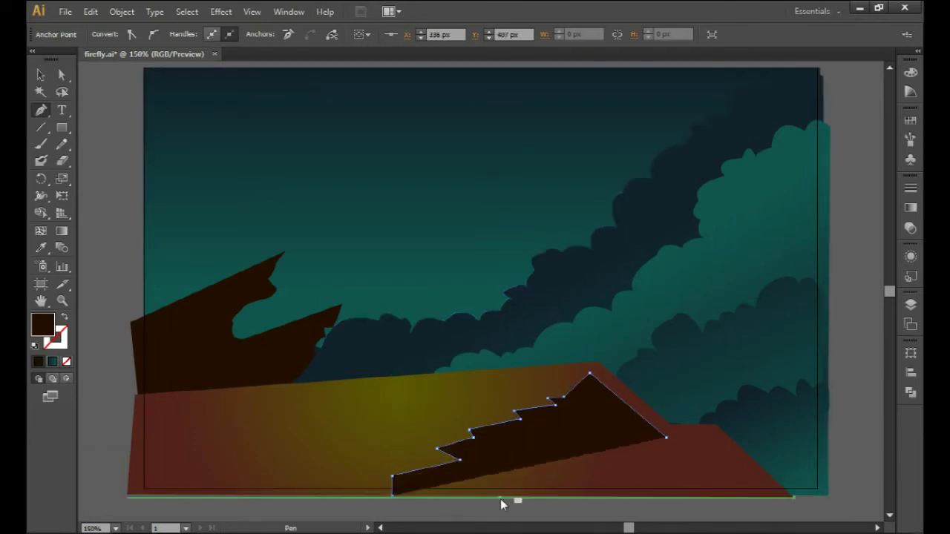
pyautogui.click(513, 492)
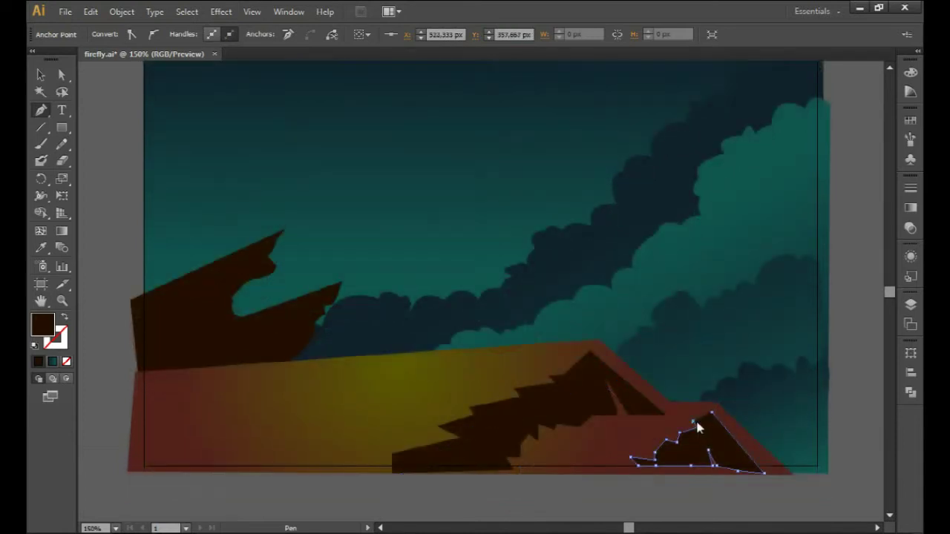
# Add spikes to the lower-right rock shape, then pick the middle rock.
pyautogui.click(715, 437)
pyautogui.click(711, 413)
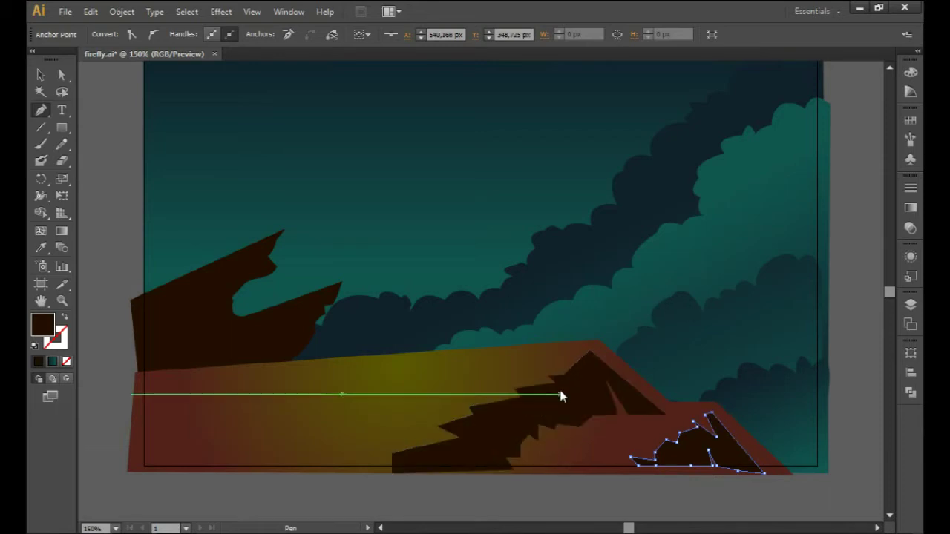
pyautogui.keyDown('ctrl'); pyautogui.click(460, 444); pyautogui.keyUp('ctrl')
# Draw a V-shaped facet wedge on the middle rock and fill it with a brown swatch.
pyautogui.click(460, 438)
pyautogui.click(435, 444)
pyautogui.click(460, 472)
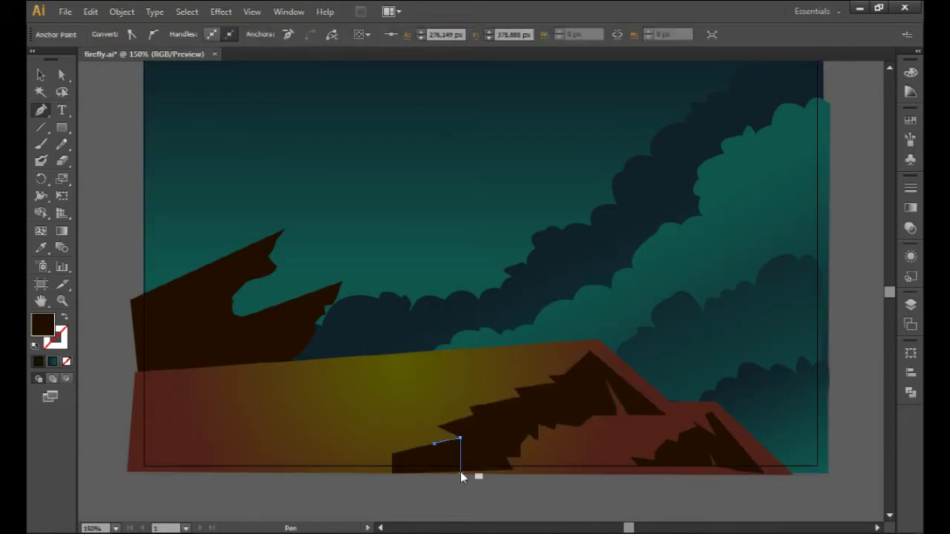
pyautogui.click(910, 122)
pyautogui.click(776, 155)
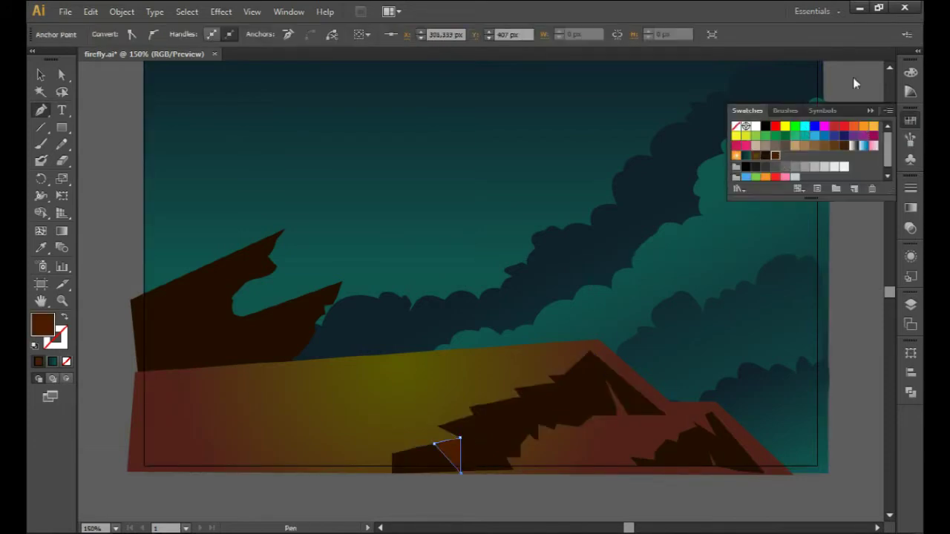
pyautogui.click(871, 111)
pyautogui.moveTo(475, 418); pyautogui.dragTo(475, 443)
pyautogui.click(475, 416)
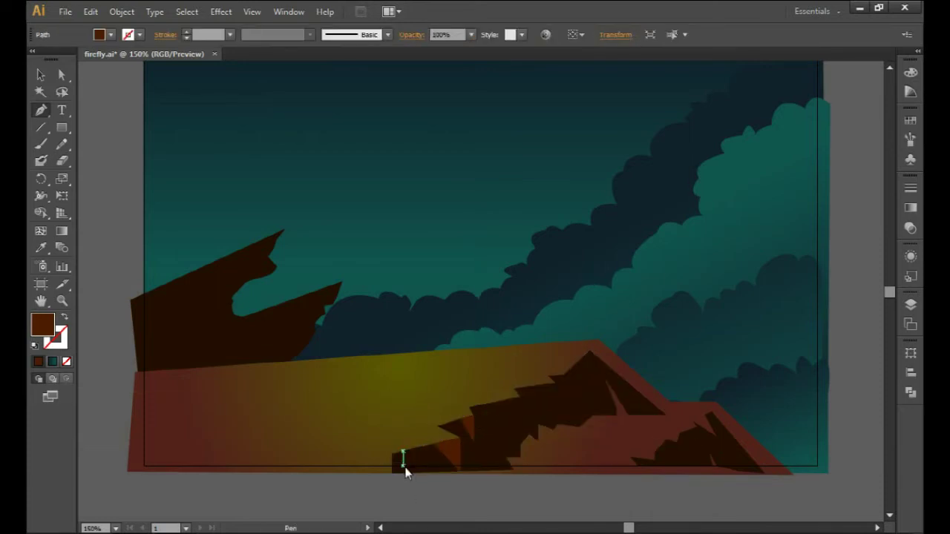
pyautogui.scroll(1, 403, 461)
pyautogui.keyDown('ctrl'); pyautogui.click(579, 375); pyautogui.keyUp('ctrl')
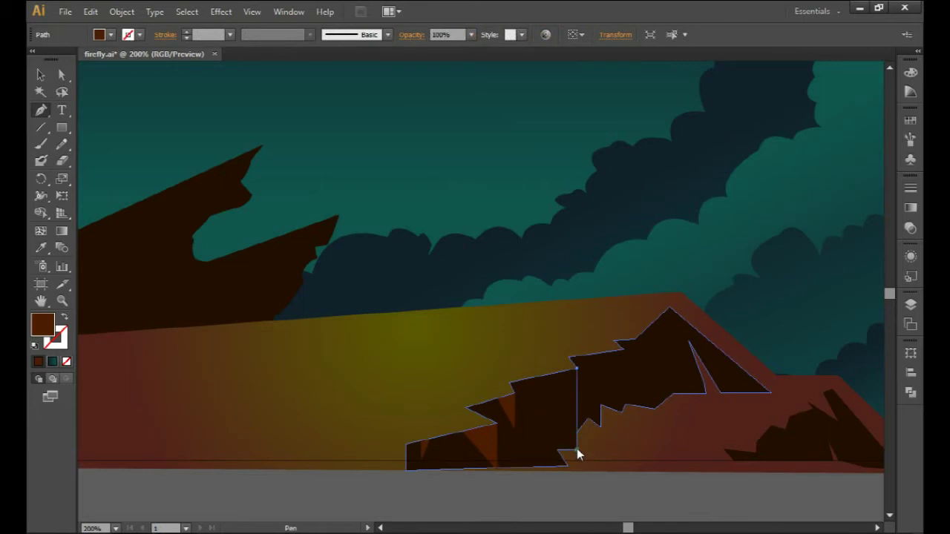
# Add more triangular brown facets across the centre-right rock face.
pyautogui.click(577, 449)
pyautogui.click(553, 394)
pyautogui.click(530, 380)
pyautogui.click(576, 370)
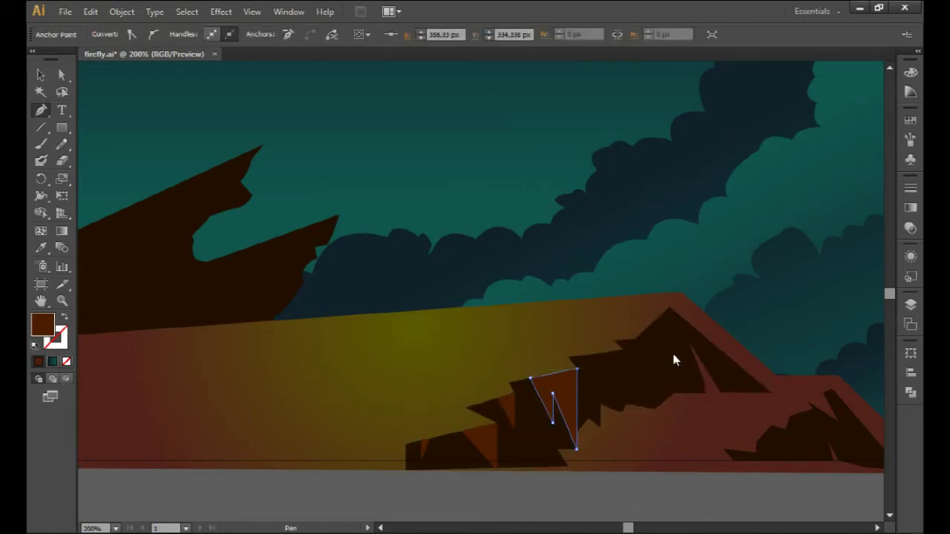
pyautogui.keyDown('ctrl'); pyautogui.click(628, 356); pyautogui.keyUp('ctrl')
pyautogui.moveTo(625, 401); pyautogui.dragTo(613, 358)
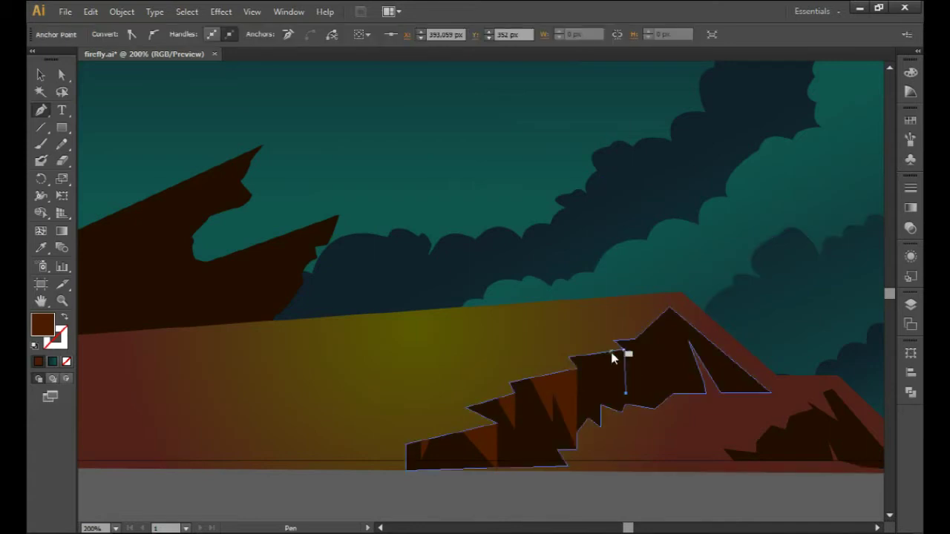
pyautogui.click(621, 353)
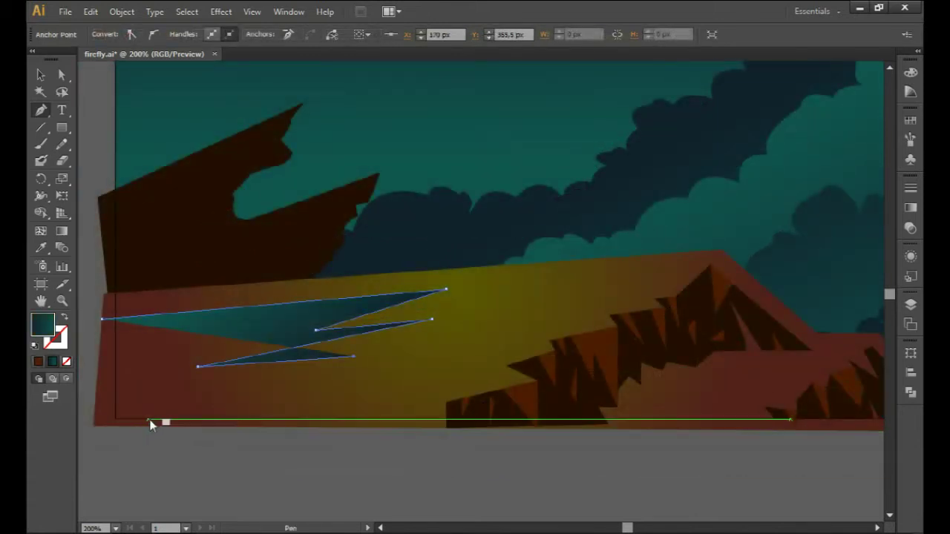
# Close the zigzag streak at the bottom-left, fill it dark brown, and select it.
pyautogui.click(93, 428)
pyautogui.click(101, 319)
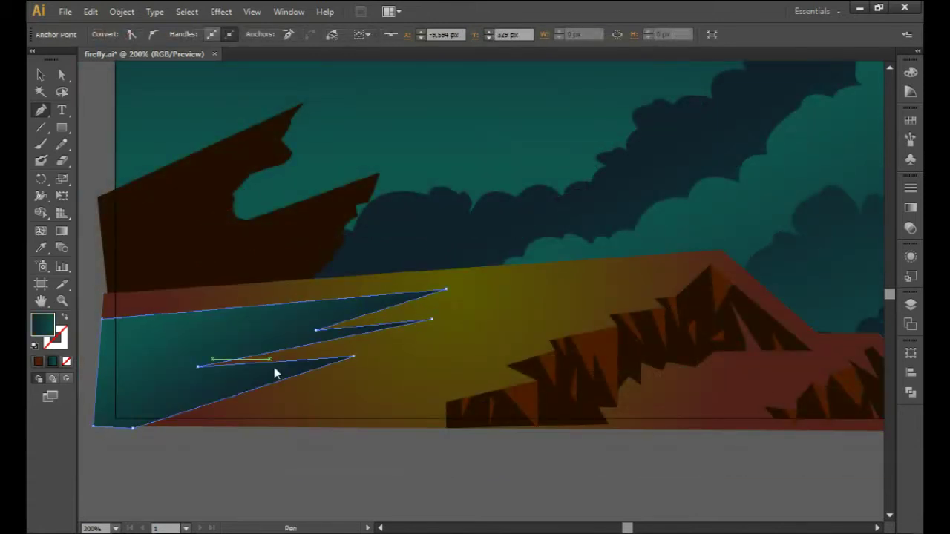
pyautogui.press('i')
pyautogui.click(587, 333)
pyautogui.press('v')
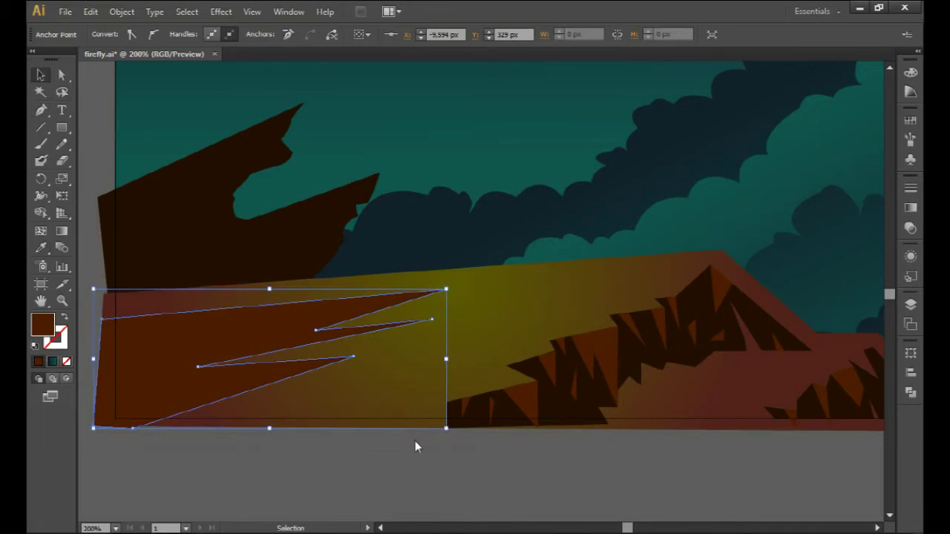
pyautogui.scroll(1, 415, 443)
# Set the streak's blend mode to Screen and opacity to 50%, then deselect.
pyautogui.click(910, 211)
pyautogui.click(822, 178)
pyautogui.click(796, 196)
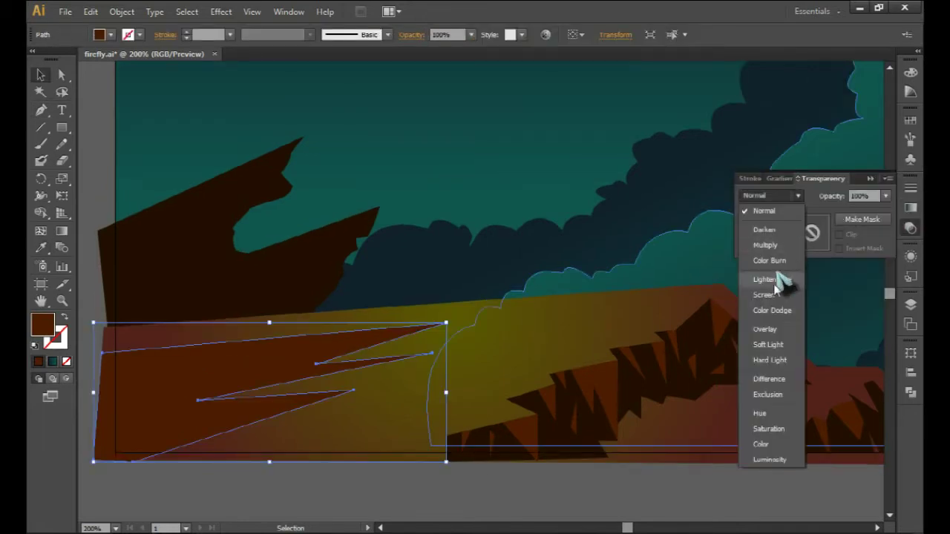
pyautogui.click(772, 286)
pyautogui.click(886, 196)
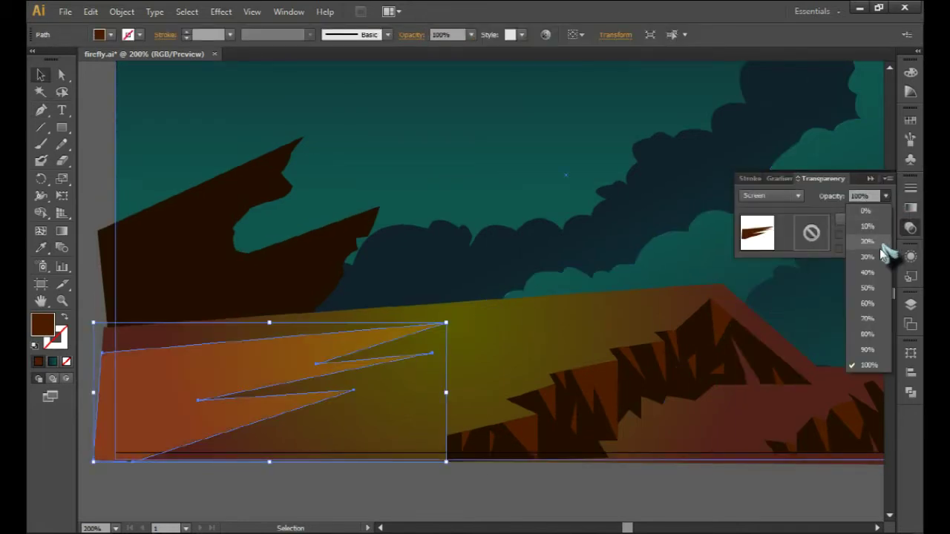
pyautogui.click(875, 280)
pyautogui.scroll(-1, 593, 334)
pyautogui.click(558, 462)
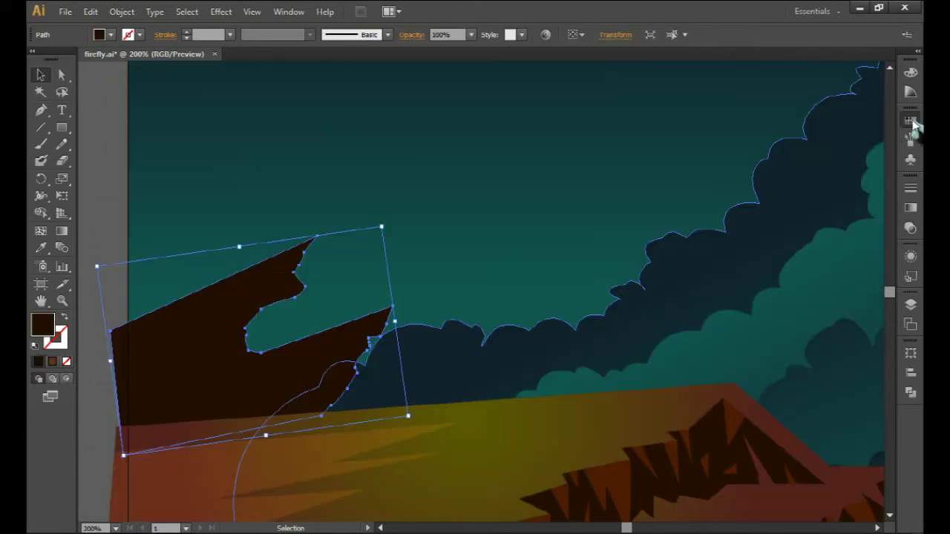
# Fill the left cliff shape dark grey and zoom in on the cliff top.
pyautogui.click(910, 120)
pyautogui.click(764, 170)
pyautogui.hotkey('ctrl', 'shift', 'a')
pyautogui.press('p')
pyautogui.hotkey('ctrl', '+')
# Draw a curved lighter grey highlight facet along the cliff's top edge.
pyautogui.click(487, 161)
pyautogui.click(443, 197)
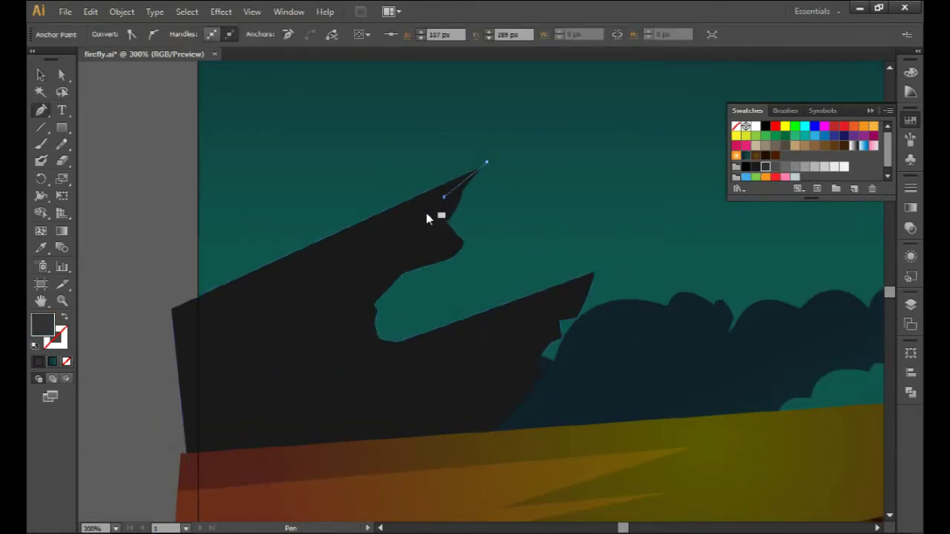
pyautogui.click(417, 217)
pyautogui.moveTo(383, 218); pyautogui.dragTo(394, 241)
pyautogui.click(371, 248)
pyautogui.press('Escape')
# Add a small closed grey highlight facet on the cliff face.
pyautogui.click(331, 275)
pyautogui.click(321, 280)
pyautogui.click(312, 284)
pyautogui.click(306, 307)
pyautogui.click(331, 275)
pyautogui.click(251, 344)
# Outline a large jagged grey highlight down the cliff's left side and bottom.
pyautogui.click(238, 349)
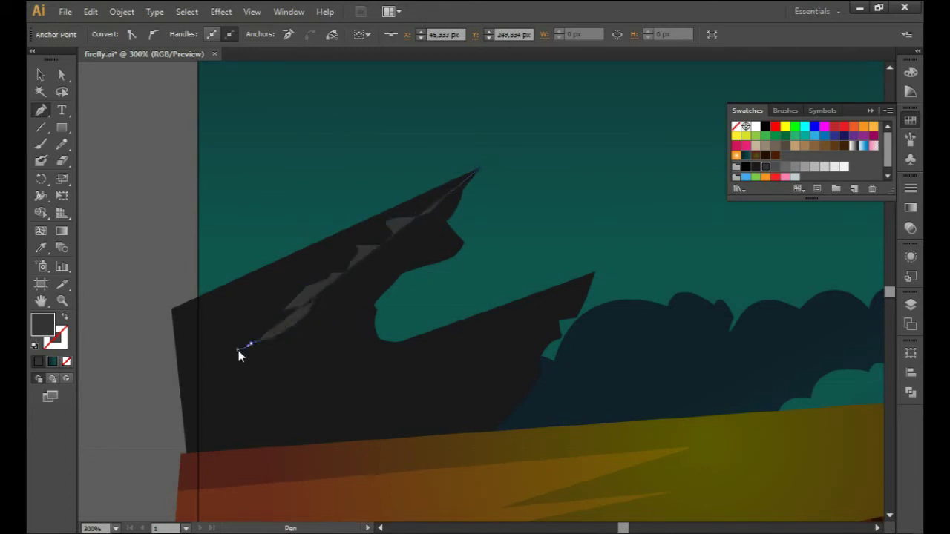
pyautogui.click(214, 384)
pyautogui.click(312, 383)
pyautogui.click(328, 354)
pyautogui.click(332, 374)
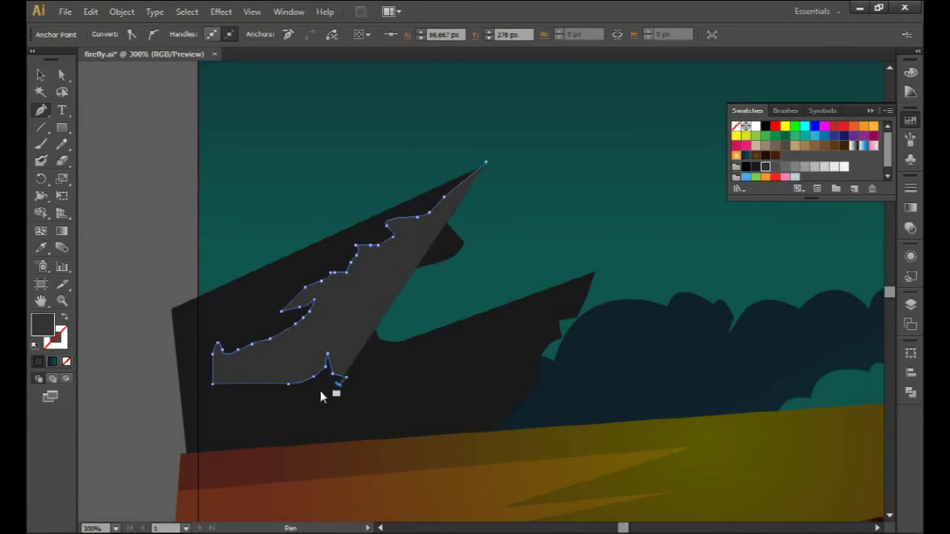
pyautogui.keyDown('ctrl'); pyautogui.click(334, 390); pyautogui.keyUp('ctrl')
# Extend a large grey highlight toward the cliff base and left edge, removing a stray point.
pyautogui.keyDown('ctrl'); pyautogui.click(328, 389); pyautogui.keyUp('ctrl')
pyautogui.click(312, 404)
pyautogui.click(298, 414)
pyautogui.click(285, 422)
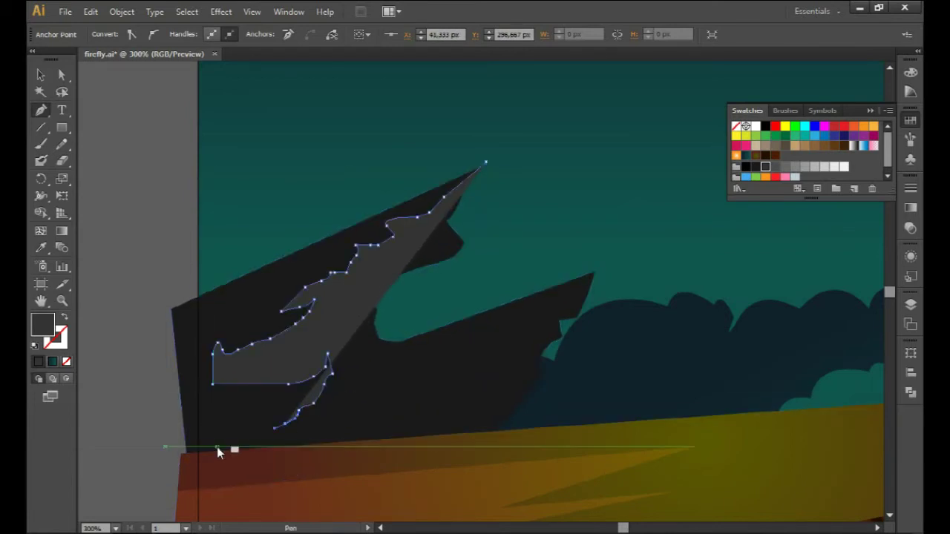
pyautogui.click(178, 475)
pyautogui.click(189, 342)
pyautogui.click(221, 320)
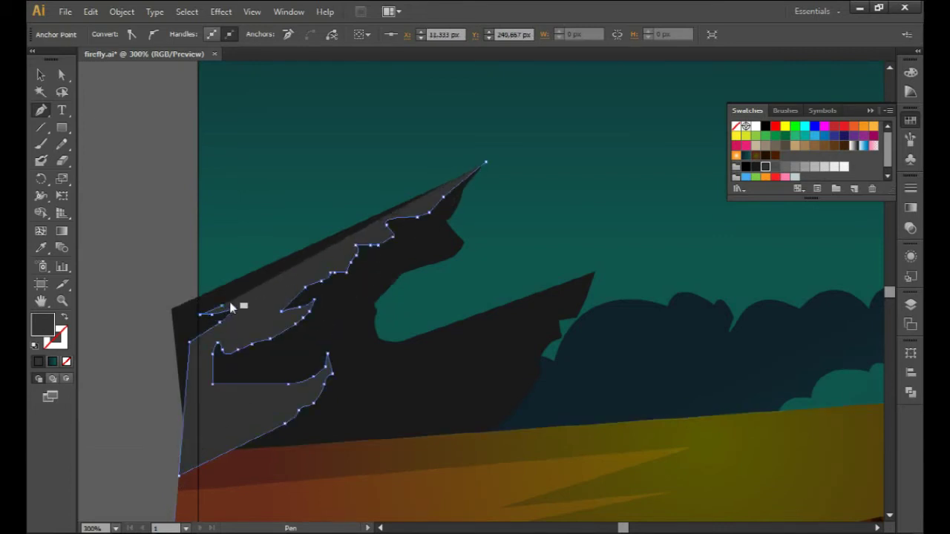
pyautogui.click(237, 306)
pyautogui.click(179, 306)
pyautogui.hotkey('ctrl', 'z')
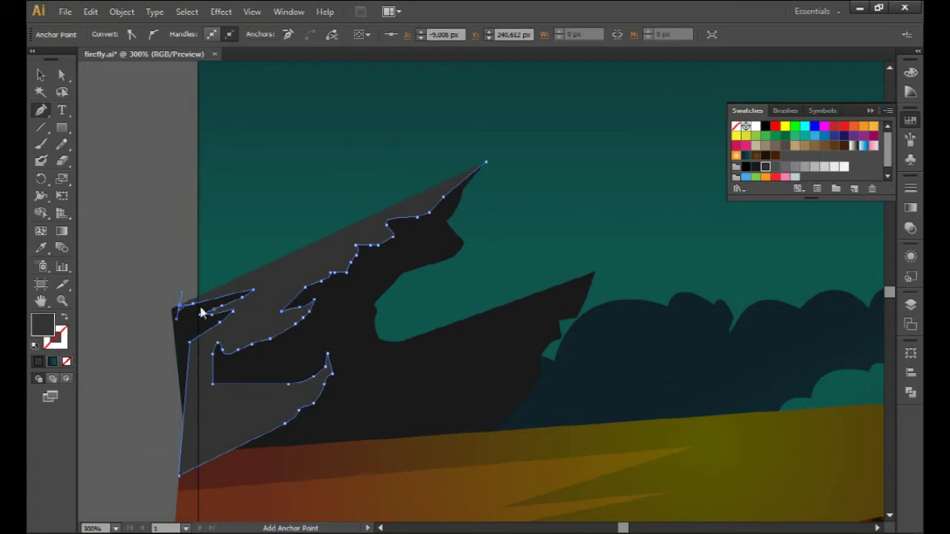
pyautogui.scroll(-1, 425, 230)
# Add small highlight shapes on the upper and lower rocks and near the base.
pyautogui.click(425, 222)
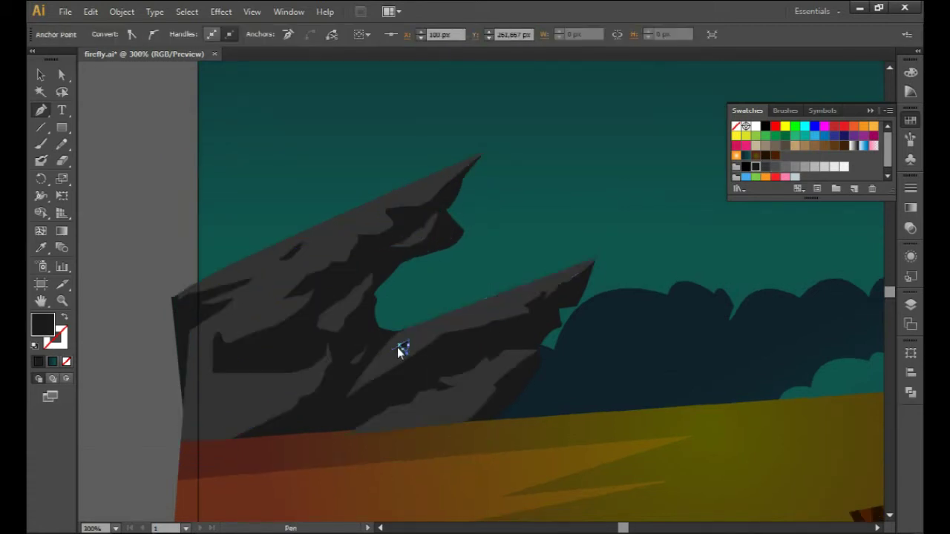
pyautogui.moveTo(410, 310); pyautogui.dragTo(491, 308)
pyautogui.moveTo(486, 394)
pyautogui.mouseDown()
pyautogui.moveTo(524, 394)
pyautogui.moveTo(477, 392)
pyautogui.mouseUp()
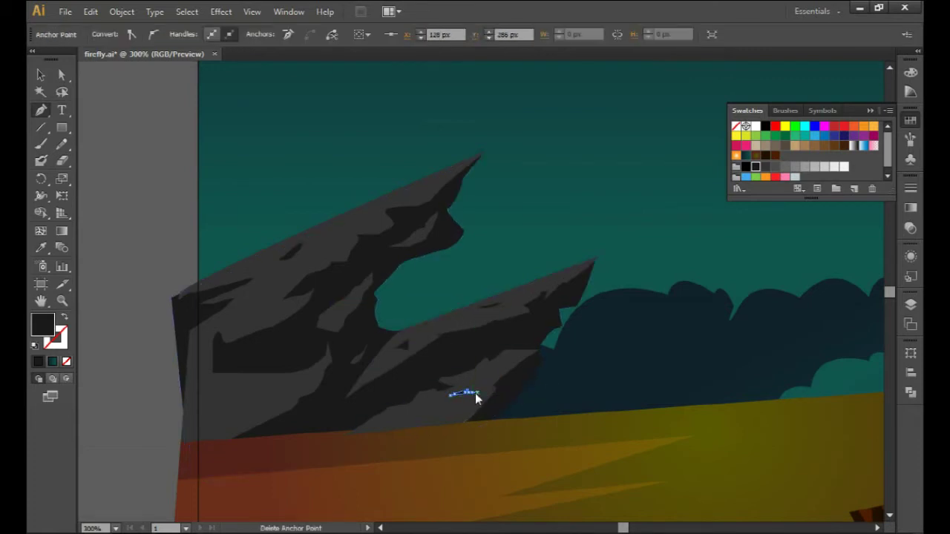
pyautogui.moveTo(419, 415); pyautogui.dragTo(434, 414)
pyautogui.moveTo(284, 391); pyautogui.dragTo(300, 384)
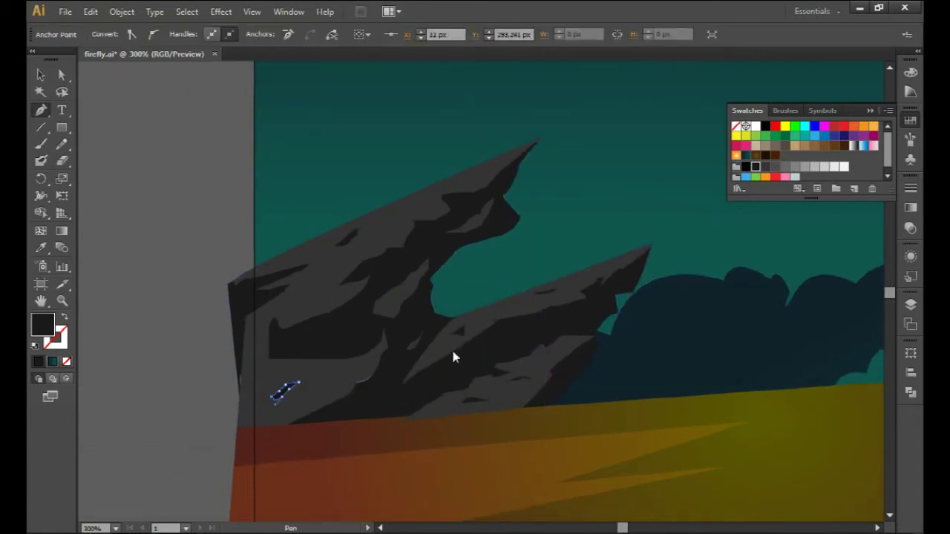
# Zoom out to 150% to view the whole scene and deselect everything.
pyautogui.moveTo(453, 357); pyautogui.dragTo(428, 385)
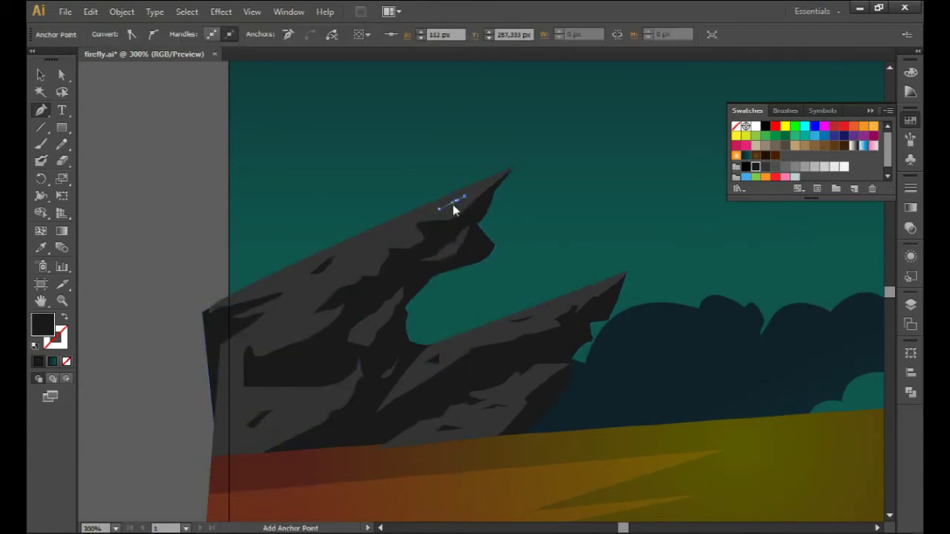
pyautogui.press('v')
pyautogui.hotkey('ctrl', '-')
pyautogui.click(653, 393)
pyautogui.click(648, 461)
pyautogui.scroll(3, 647, 461)
pyautogui.hscroll(2, 648, 461)
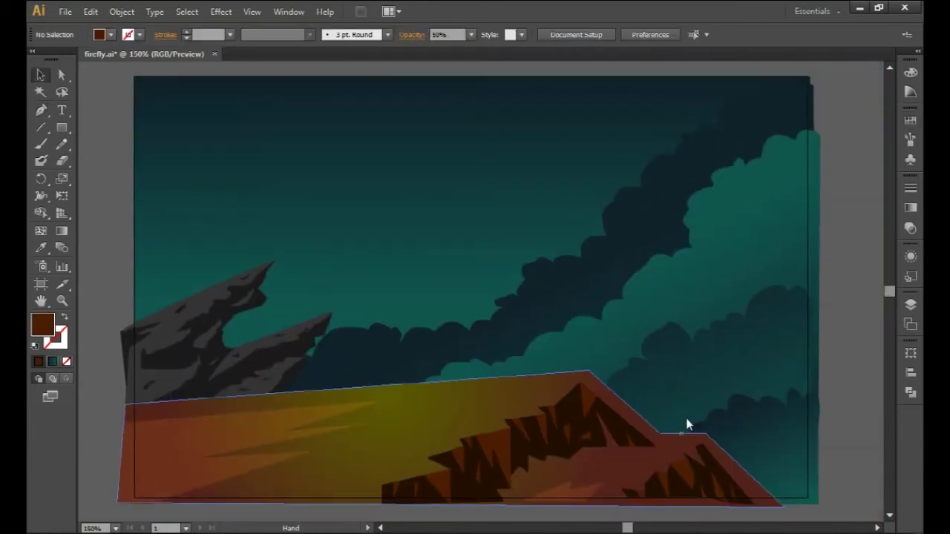
# Draw a white circle in the upper-left sky.
pyautogui.moveTo(62, 127); pyautogui.dragTo(126, 158)
pyautogui.moveTo(200, 92); pyautogui.dragTo(261, 153)
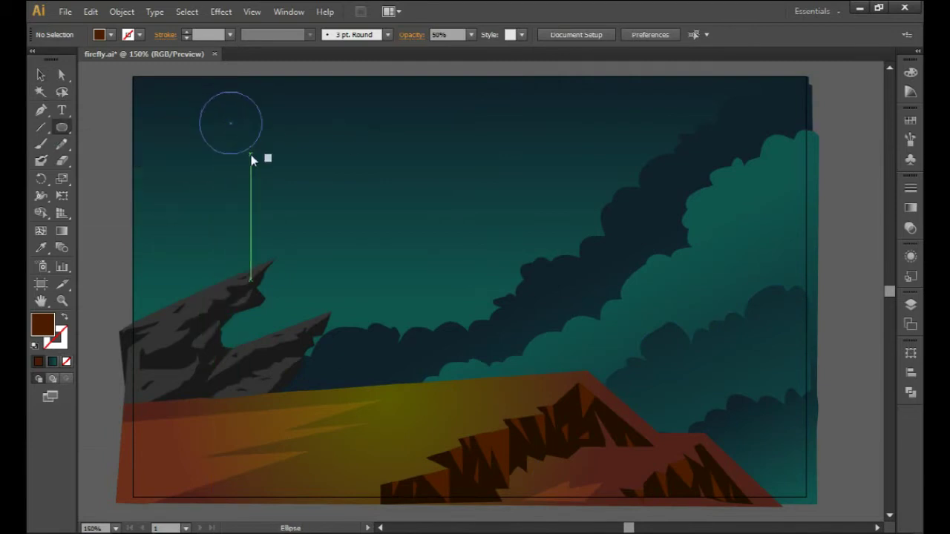
pyautogui.click(908, 119)
pyautogui.click(775, 152)
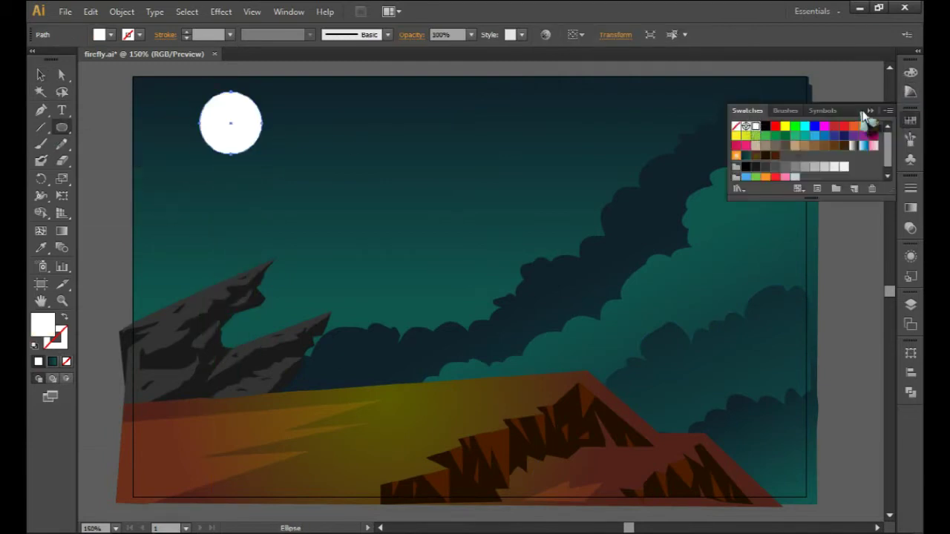
pyautogui.click(41, 75)
# Duplicate the circle, offset the copy slightly over the original, and select both.
pyautogui.moveTo(231, 126); pyautogui.dragTo(358, 176)
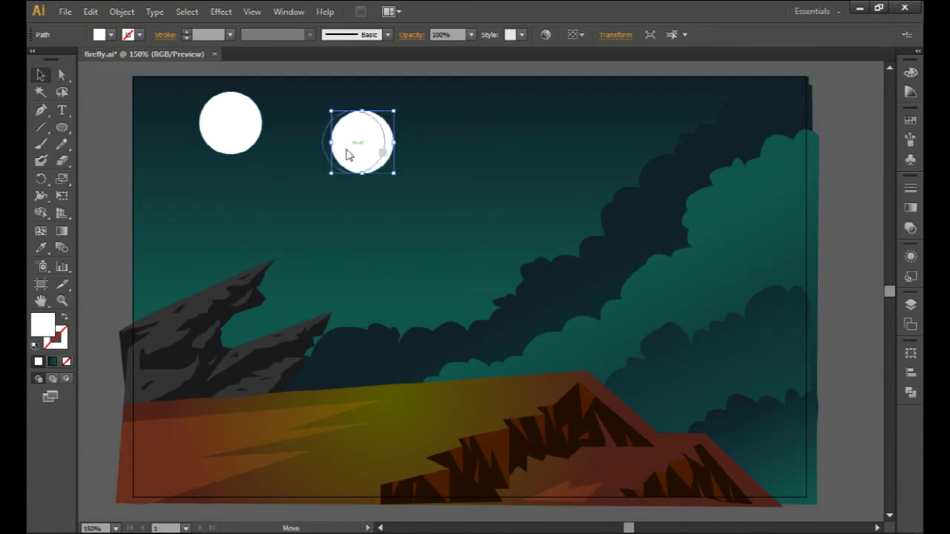
pyautogui.moveTo(329, 141); pyautogui.dragTo(240, 126)
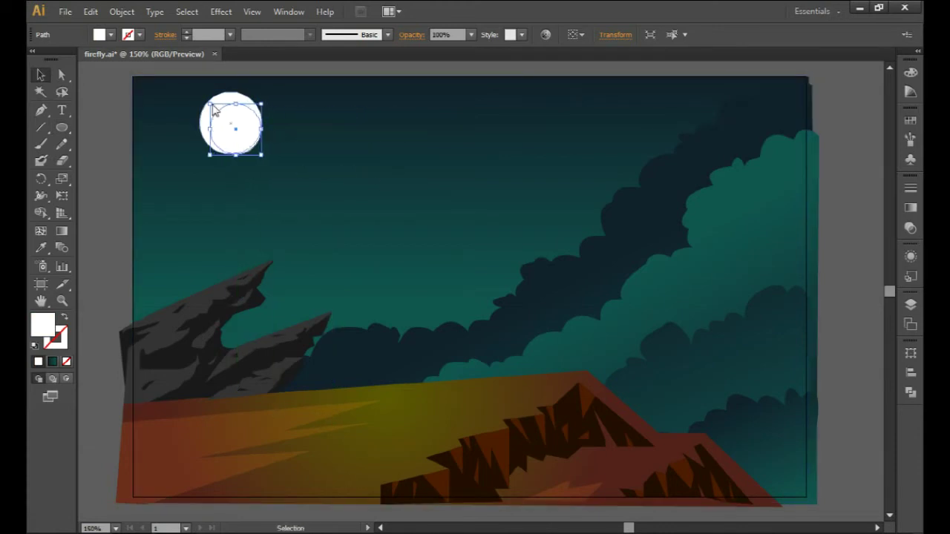
pyautogui.moveTo(250, 141); pyautogui.dragTo(255, 141)
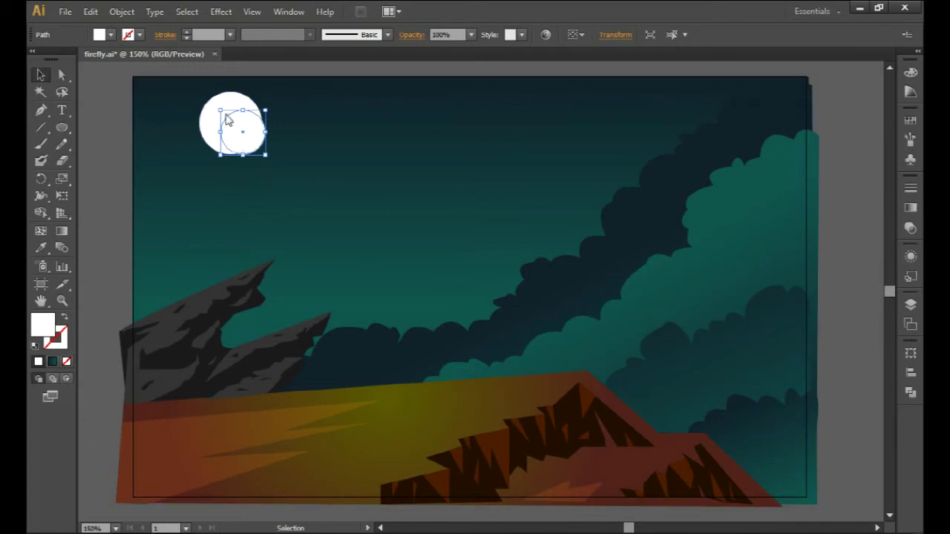
pyautogui.moveTo(226, 114); pyautogui.dragTo(223, 112)
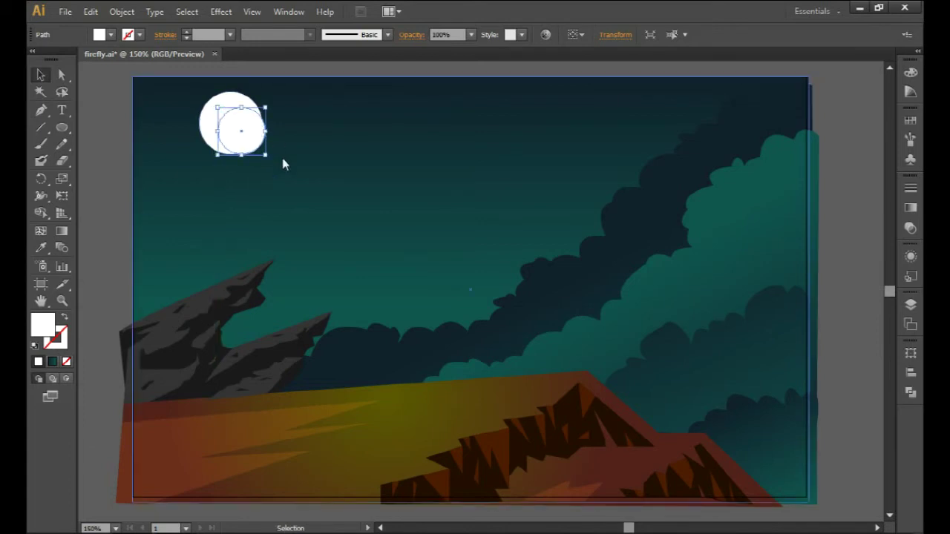
pyautogui.keyDown('shift'); pyautogui.click(212, 123); pyautogui.keyUp('shift')
# Cut away the overlap with Shape Builder to leave a crescent, then move it up-left.
pyautogui.click(41, 213)
pyautogui.press('v')
pyautogui.click(373, 103)
pyautogui.click(251, 113)
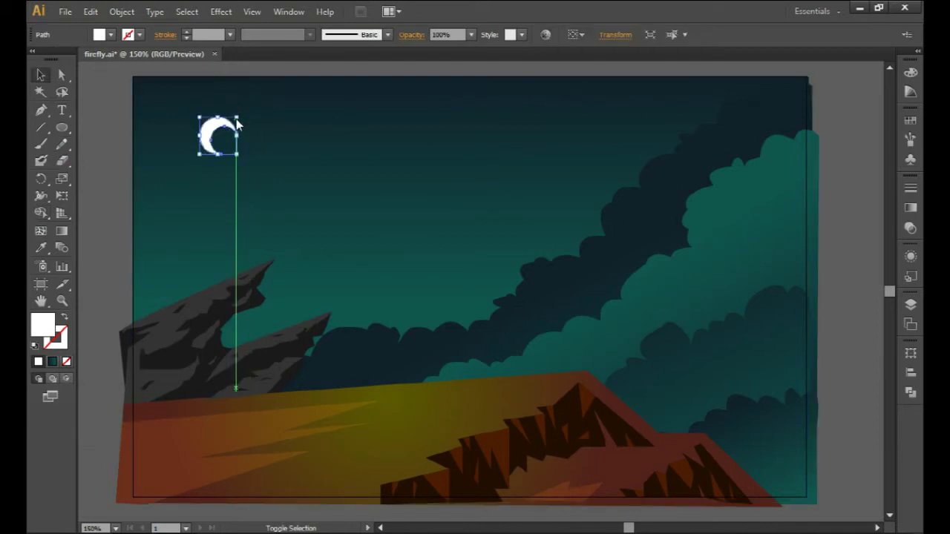
pyautogui.moveTo(251, 113); pyautogui.dragTo(225, 107)
pyautogui.click(115, 144)
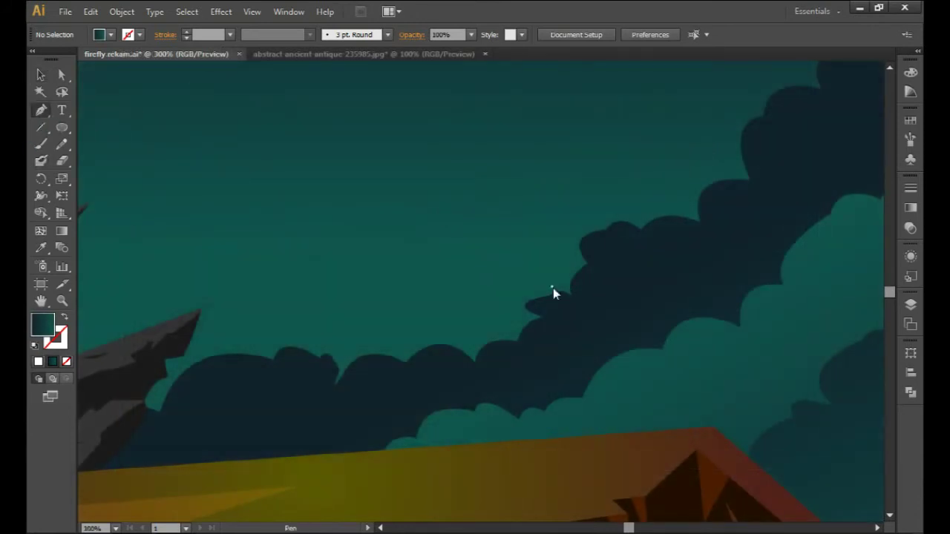
# Draw the figure's hood shape with a pale beige fill.
pyautogui.moveTo(553, 288); pyautogui.dragTo(553, 254)
pyautogui.click(544, 242)
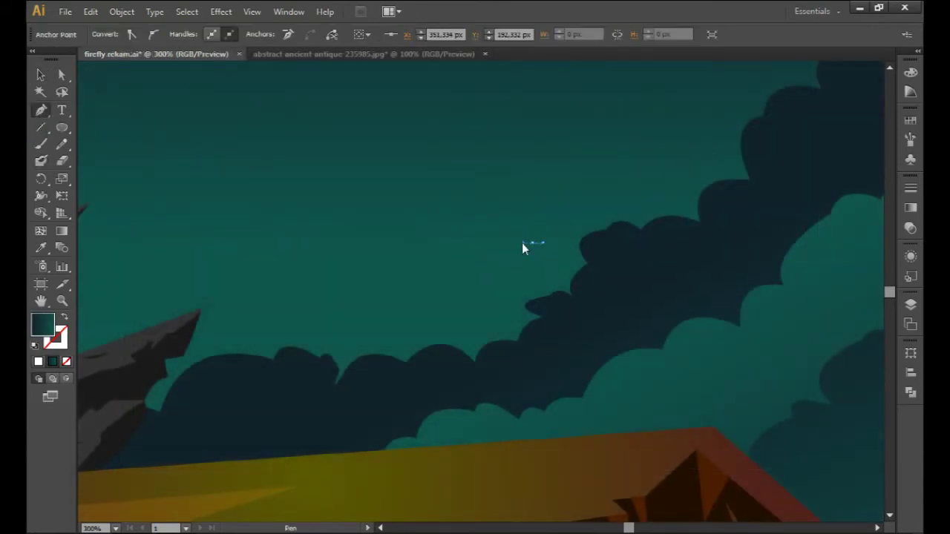
pyautogui.click(911, 120)
pyautogui.click(755, 145)
pyautogui.click(870, 110)
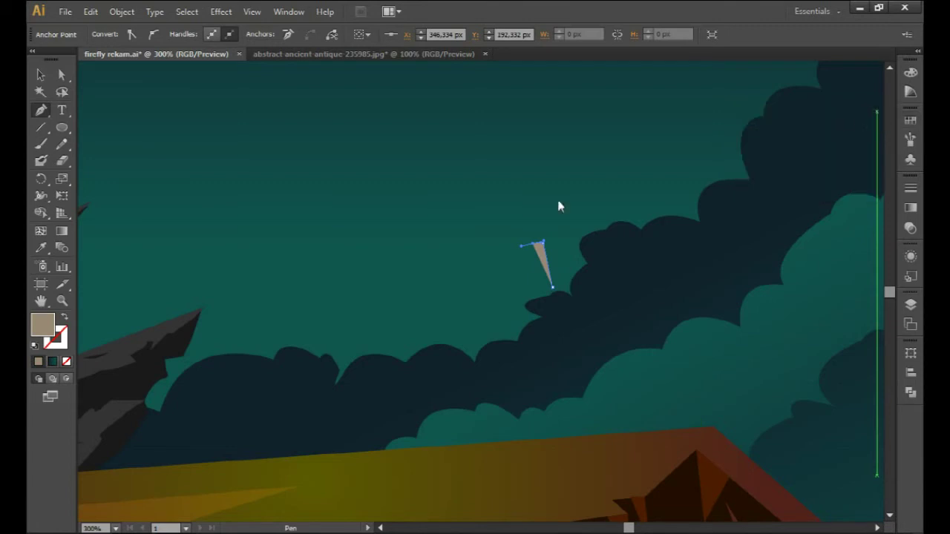
pyautogui.click(551, 290)
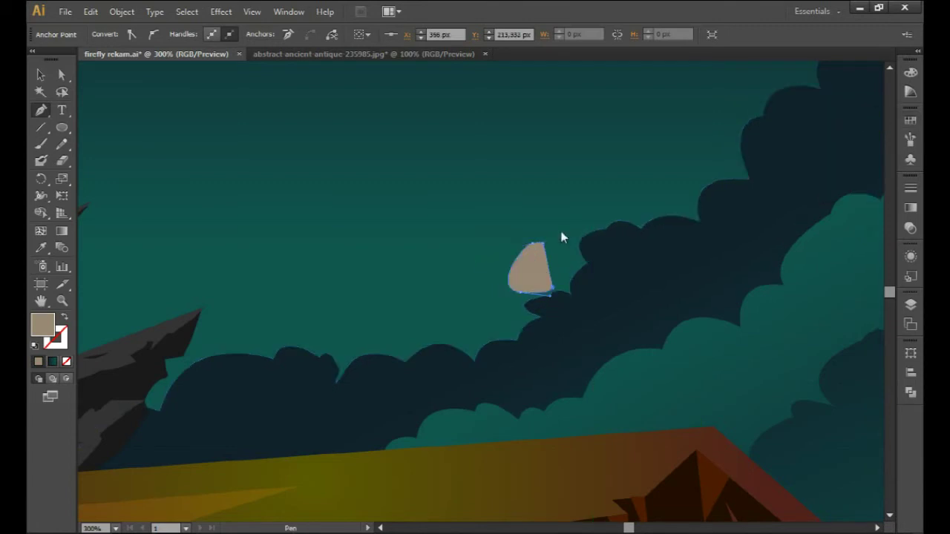
pyautogui.click(910, 119)
pyautogui.click(756, 146)
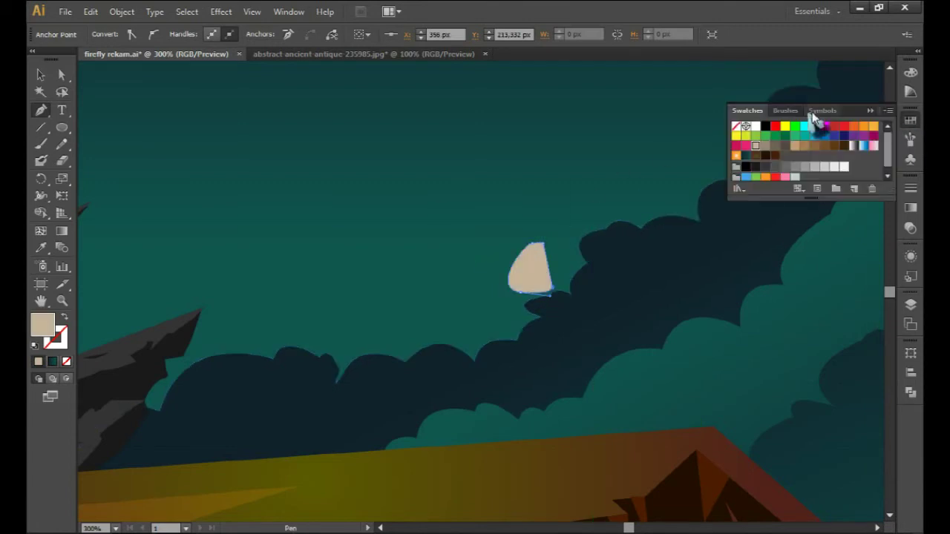
pyautogui.click(496, 379)
# Draw the beige cloak body below the hood and check its fill colour.
pyautogui.moveTo(511, 382)
pyautogui.mouseDown()
pyautogui.moveTo(533, 394)
pyautogui.moveTo(575, 380)
pyautogui.mouseUp()
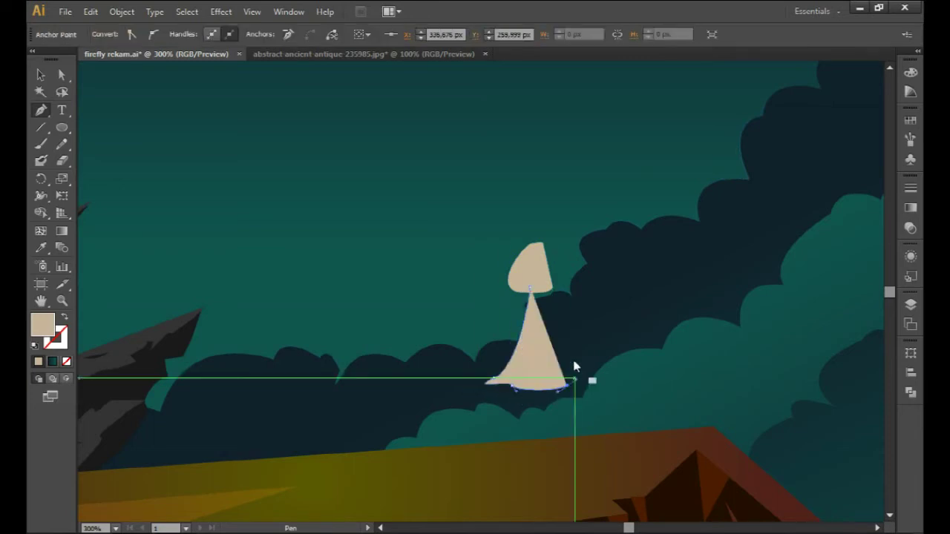
pyautogui.click(532, 305)
pyautogui.press('v')
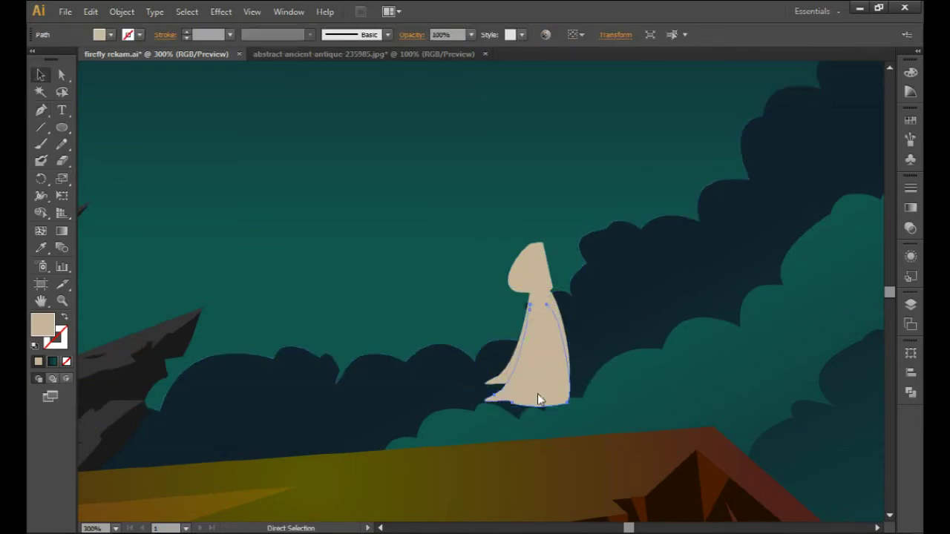
pyautogui.click(475, 334)
pyautogui.click(512, 375)
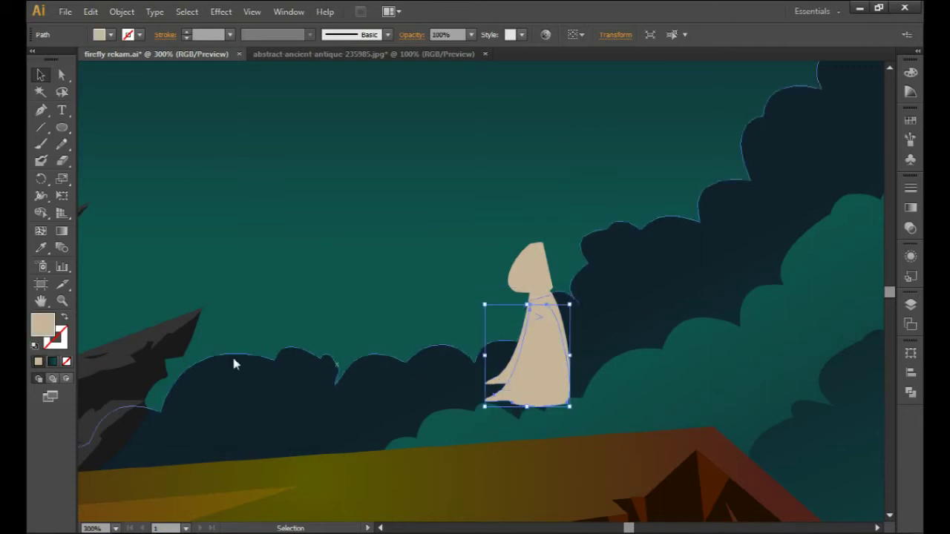
pyautogui.doubleClick(37, 330)
pyautogui.click(624, 189)
pyautogui.click(591, 232)
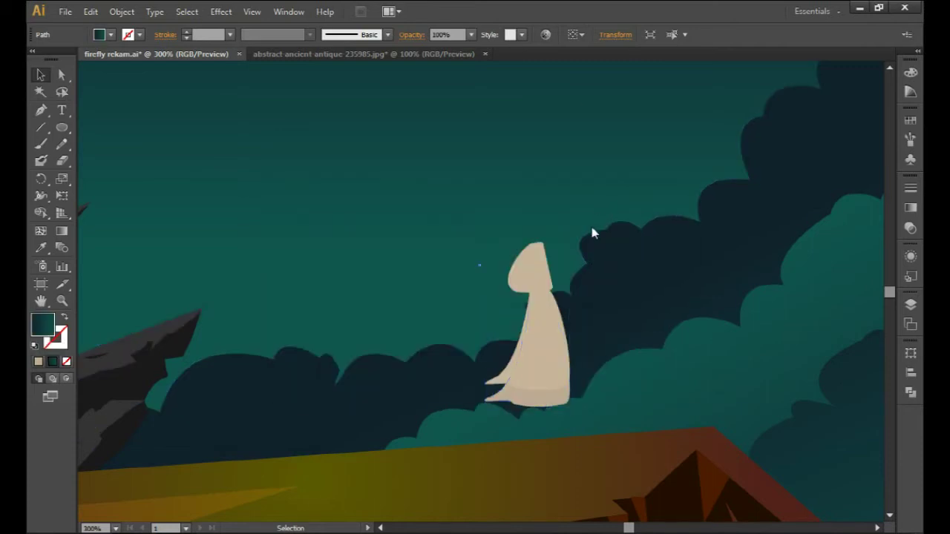
pyautogui.click(41, 110)
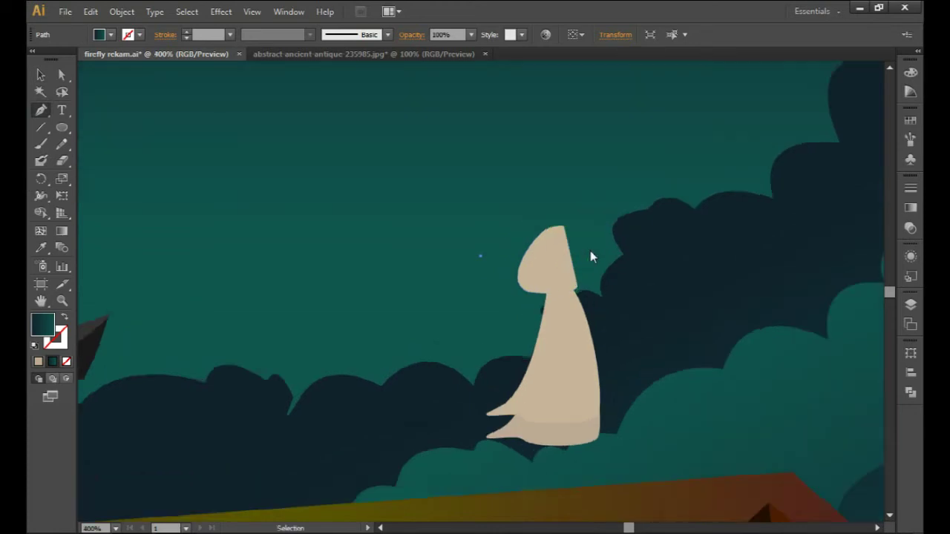
# Draw a brown hair shape on top of the hood.
pyautogui.scroll(1, 592, 252)
pyautogui.click(516, 263)
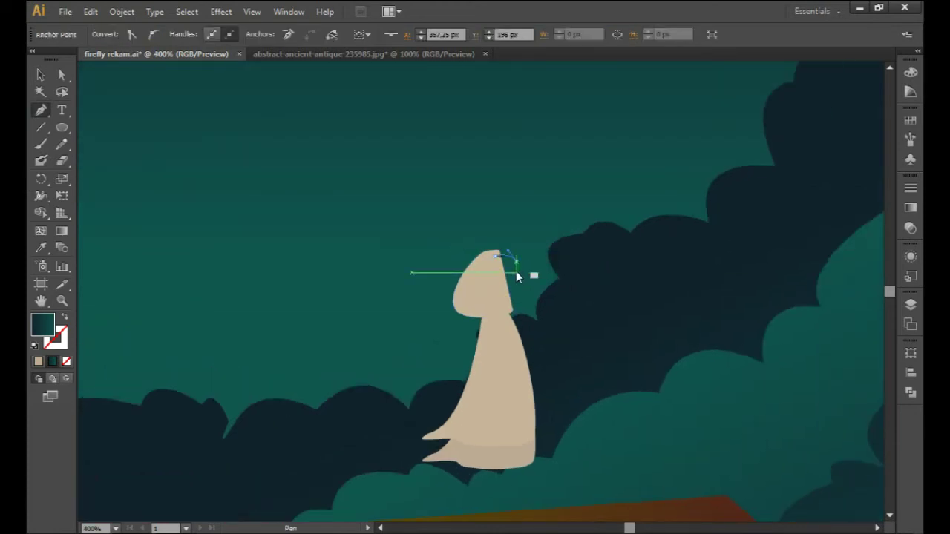
pyautogui.click(513, 272)
pyautogui.hotkey('ctrl', '+')
pyautogui.click(529, 273)
pyautogui.click(910, 120)
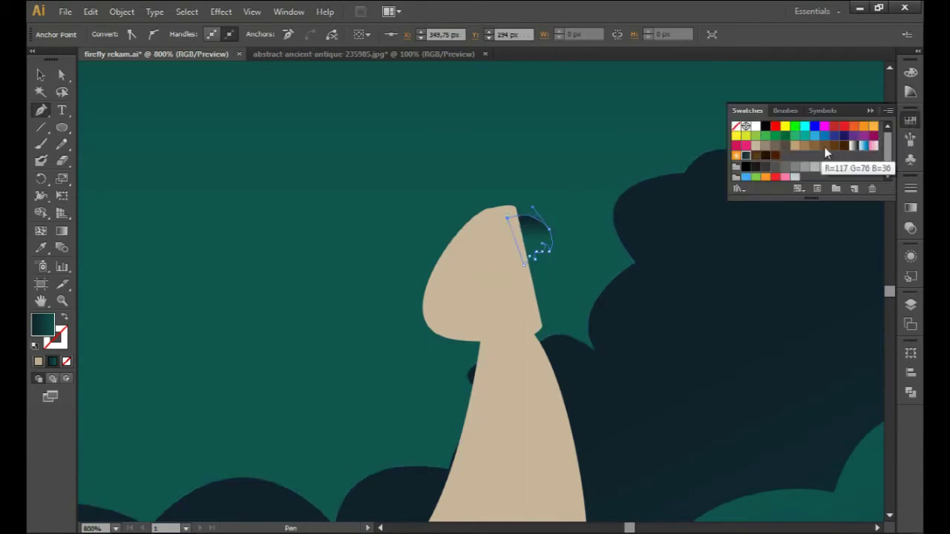
pyautogui.click(825, 147)
# Add an orange face shape beneath the brown hair.
pyautogui.click(529, 266)
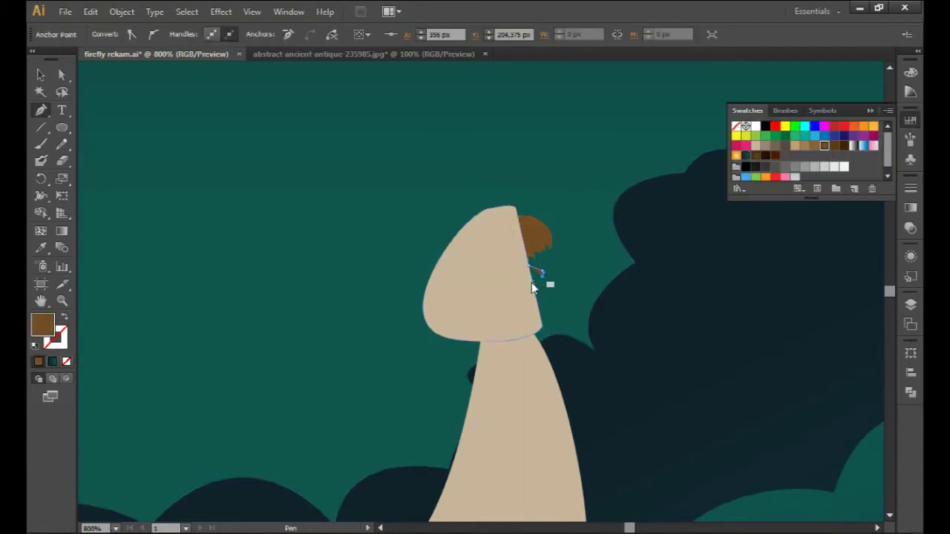
pyautogui.click(874, 126)
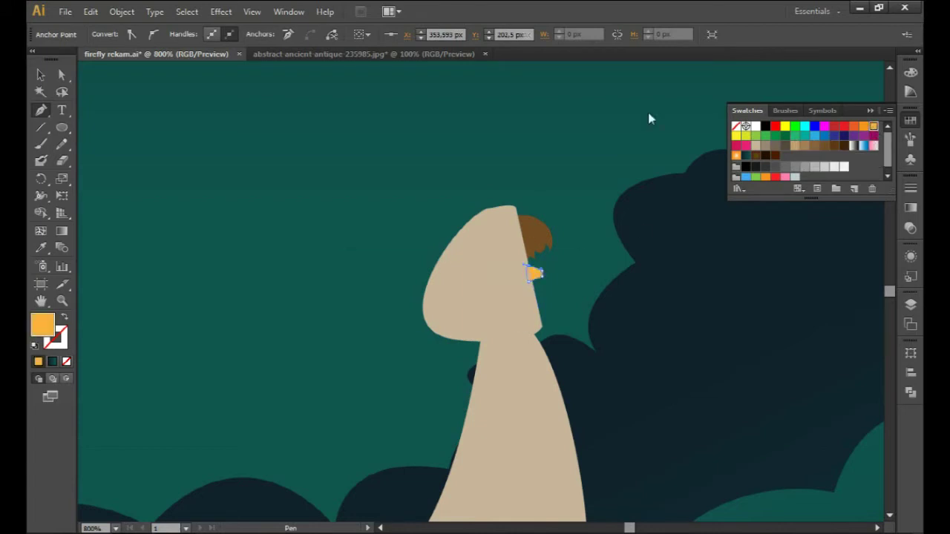
pyautogui.press('v')
pyautogui.click(481, 136)
pyautogui.click(535, 234)
pyautogui.click(521, 238)
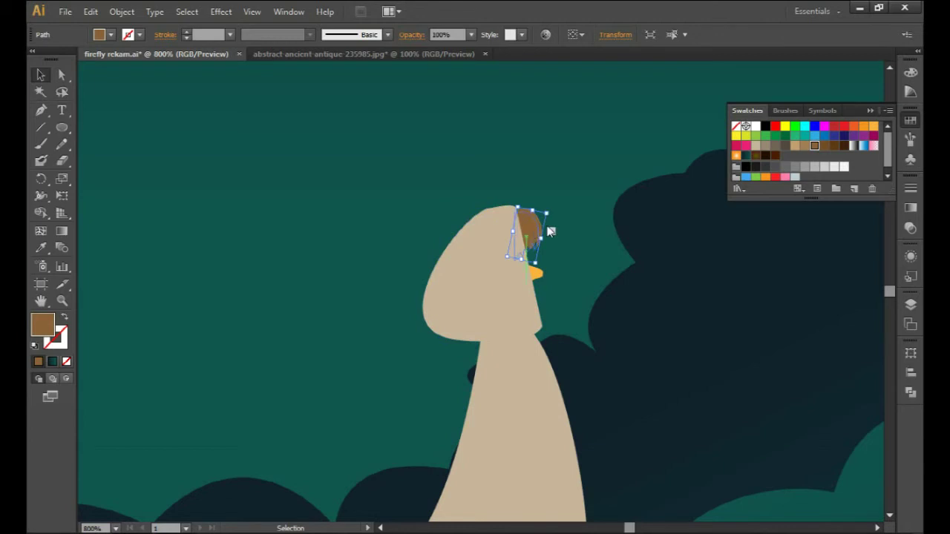
pyautogui.press('p')
# Draw an orange arm raised high toward the sky with a hand at the top.
pyautogui.scroll(-2, 519, 260)
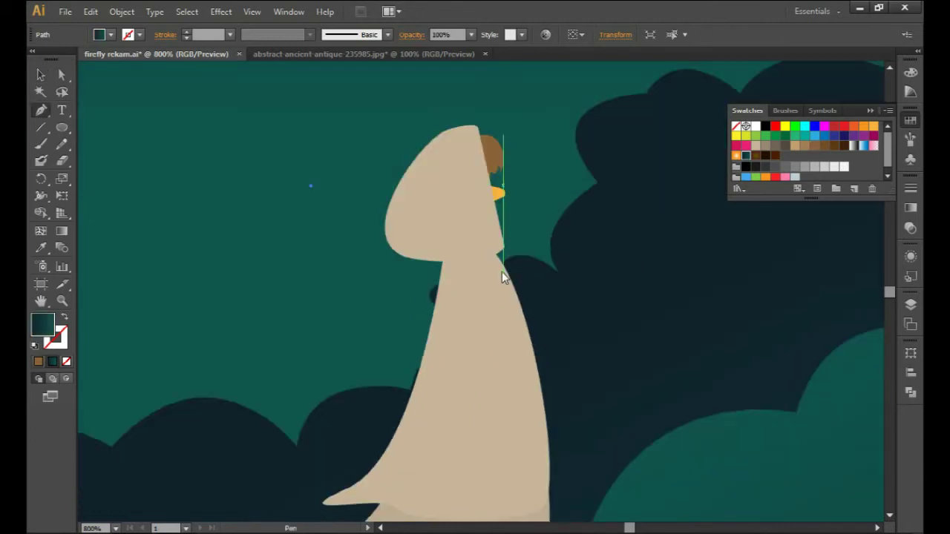
pyautogui.click(572, 213)
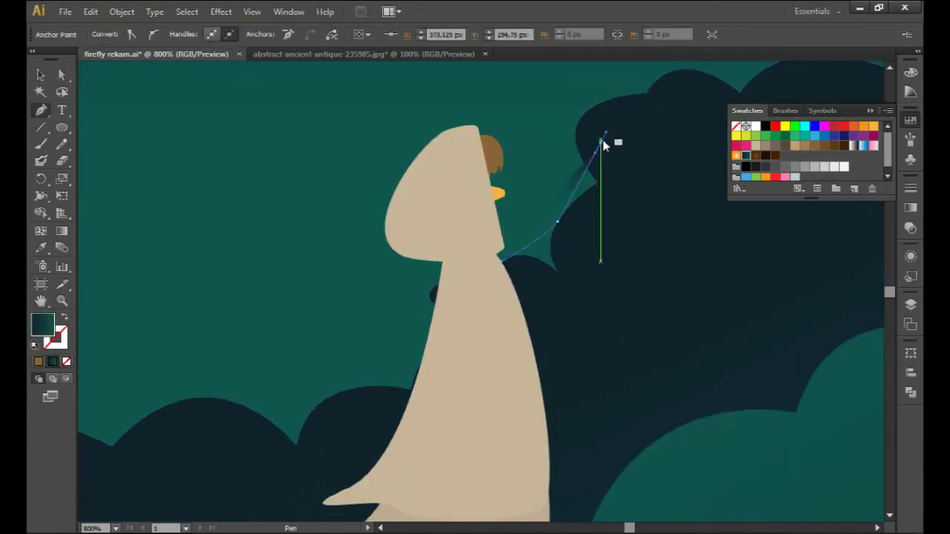
pyautogui.hotkey('ctrl', 'z')
pyautogui.hotkey('ctrl', 'z')
pyautogui.moveTo(597, 127); pyautogui.dragTo(612, 119)
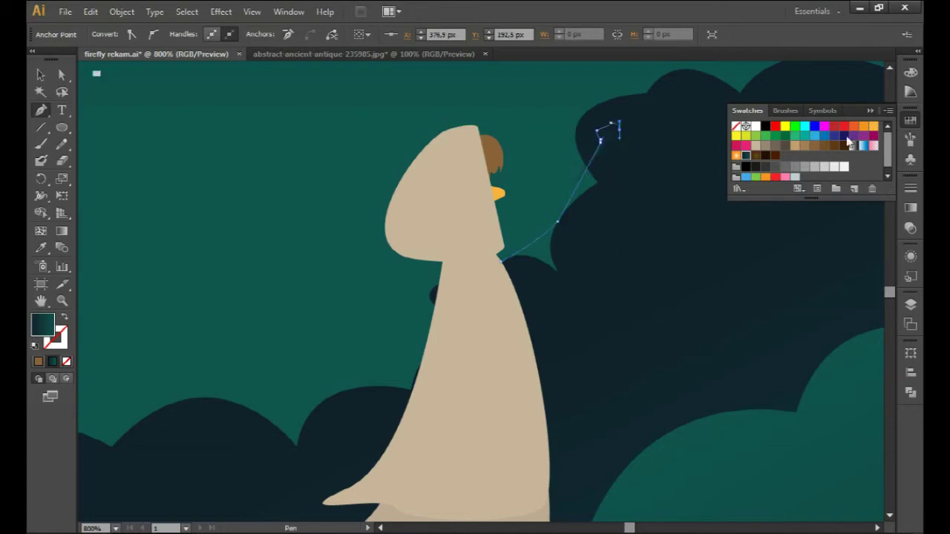
pyautogui.click(873, 127)
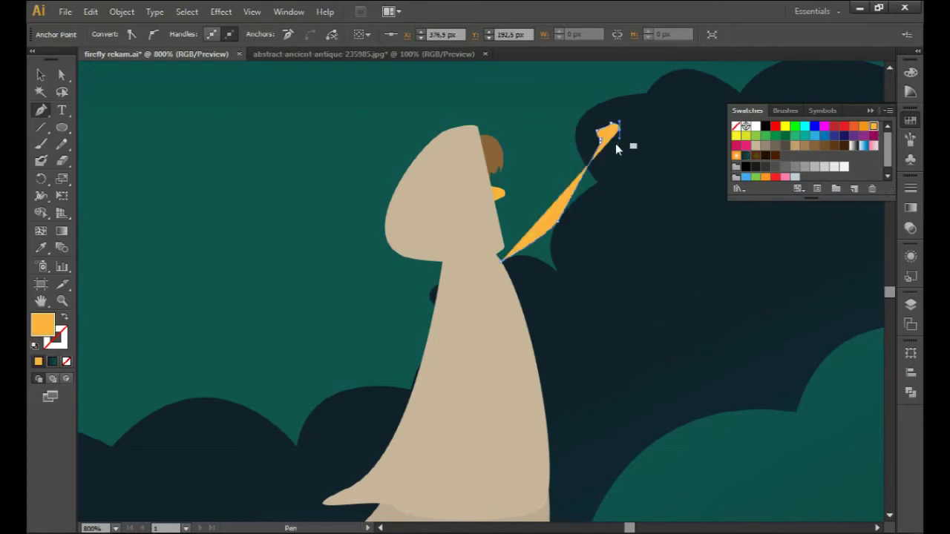
pyautogui.click(579, 222)
pyautogui.click(503, 291)
pyautogui.click(499, 261)
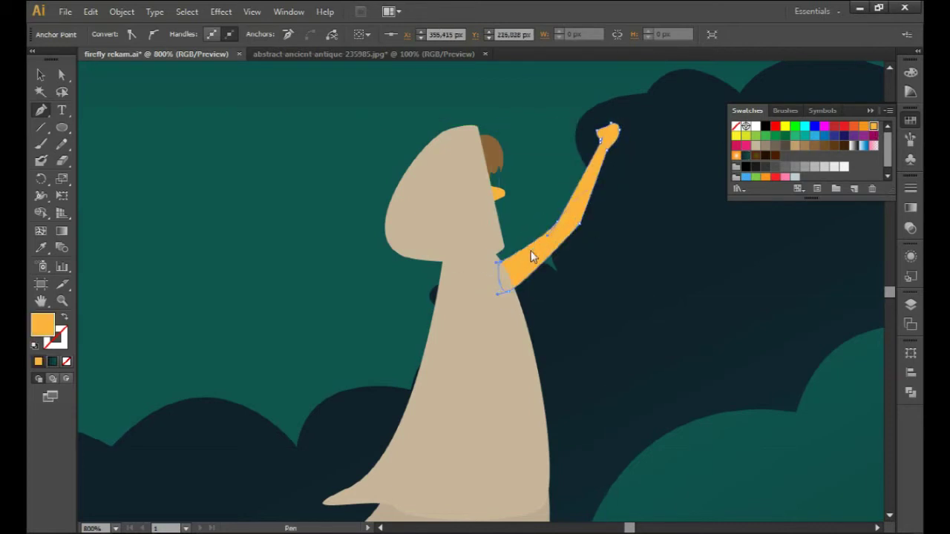
# Add a small orange second hand reaching out, then zoom out to see the figure.
pyautogui.moveTo(531, 308); pyautogui.dragTo(546, 304)
pyautogui.click(563, 303)
pyautogui.press('v')
pyautogui.click(595, 298)
pyautogui.click(586, 333)
pyautogui.hotkey('ctrl', '-')
pyautogui.moveTo(61, 128); pyautogui.dragTo(111, 145)
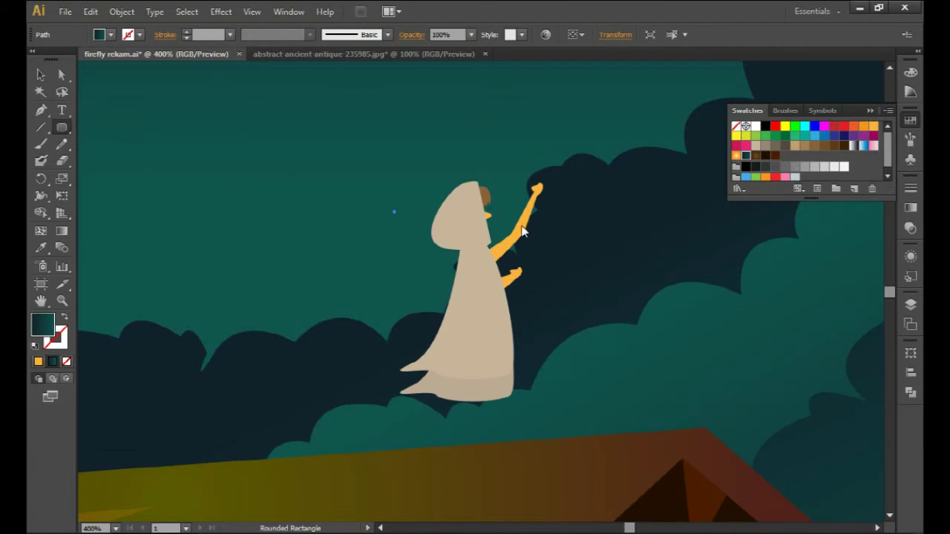
# Give the lantern a yellow body and draw its handle with the Pen tool.
pyautogui.click(784, 126)
pyautogui.press('p')
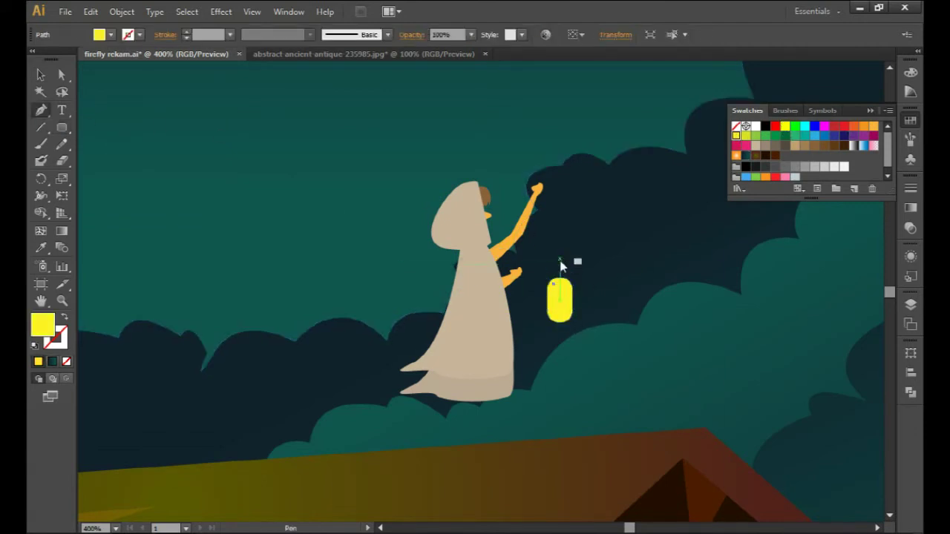
pyautogui.click(564, 272)
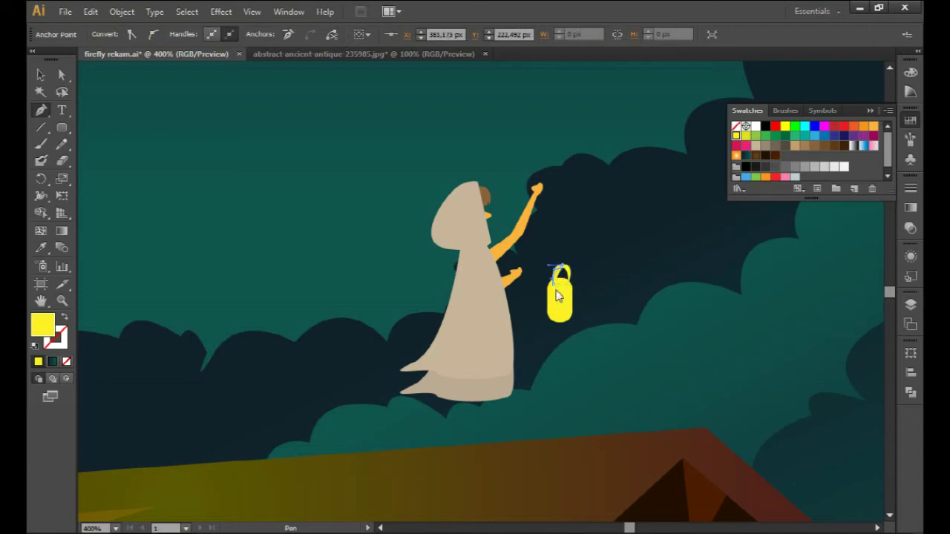
pyautogui.press('v')
pyautogui.click(575, 277)
pyautogui.click(578, 276)
# Add a narrow white bar to the lantern and duplicate it into four bars.
pyautogui.click(61, 127)
pyautogui.moveTo(571, 281); pyautogui.dragTo(552, 314)
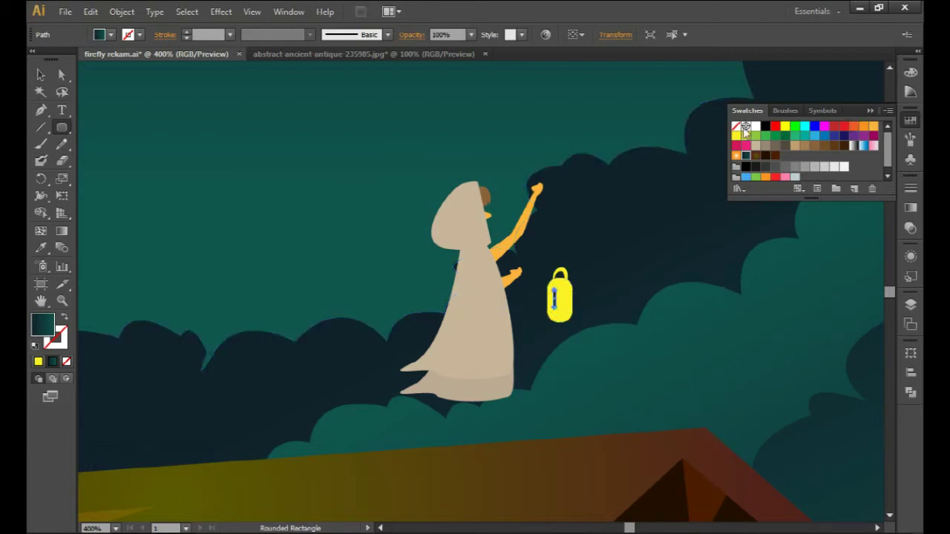
pyautogui.press('v')
pyautogui.hotkey('ctrl', '=')
pyautogui.moveTo(585, 305); pyautogui.dragTo(593, 306)
pyautogui.hotkey('ctrl', 'd')
pyautogui.hotkey('ctrl', 'd')
pyautogui.click(585, 318)
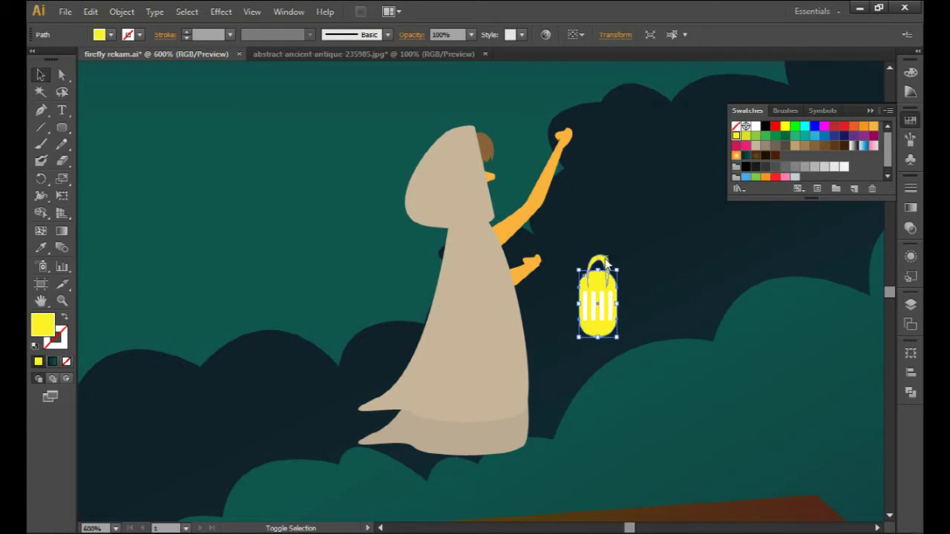
# Apply a yellow Outer Glow at 100% opacity to the lantern.
pyautogui.click(221, 11)
pyautogui.click(410, 219)
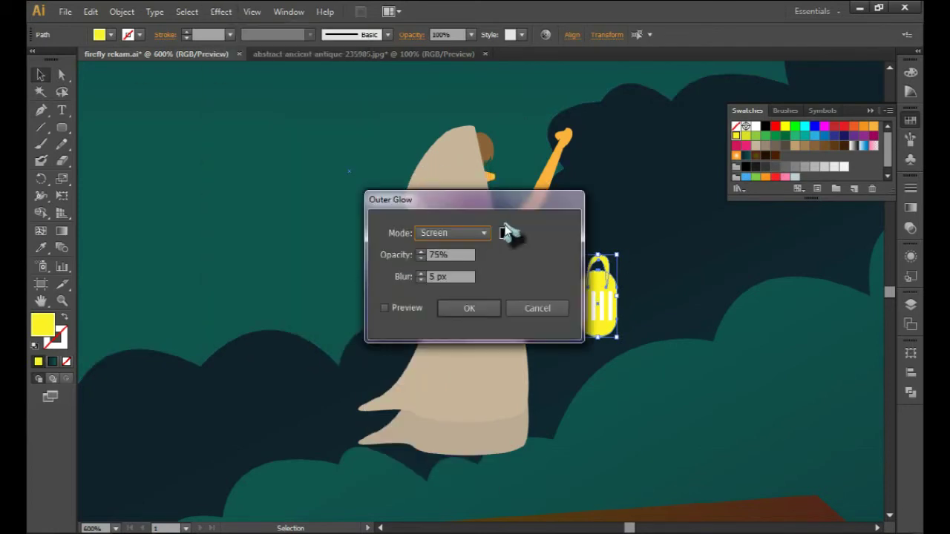
pyautogui.click(505, 233)
pyautogui.moveTo(491, 346); pyautogui.dragTo(490, 333)
pyautogui.moveTo(416, 212); pyautogui.dragTo(454, 165)
pyautogui.click(623, 189)
pyautogui.doubleClick(437, 254)
pyautogui.write('100')
pyautogui.click(475, 310)
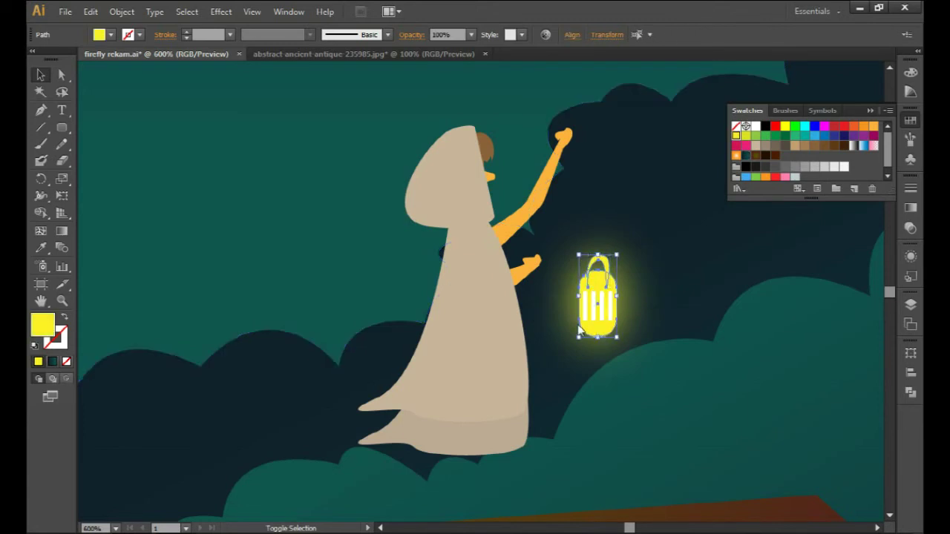
# Move and tilt the lantern so it hangs from the lower hand, then shade the hood.
pyautogui.click(597, 305)
pyautogui.moveTo(607, 298); pyautogui.dragTo(551, 299)
pyautogui.moveTo(566, 349); pyautogui.dragTo(572, 334)
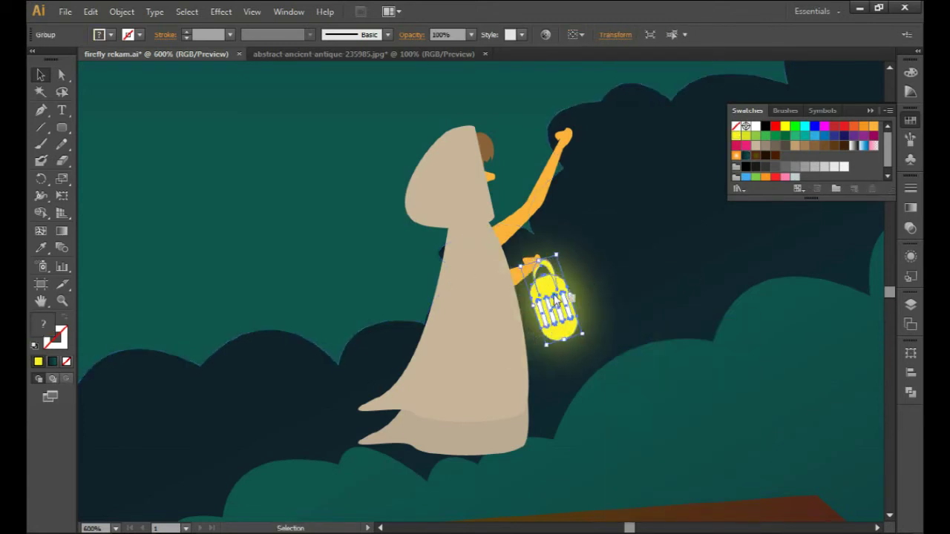
pyautogui.click(460, 186)
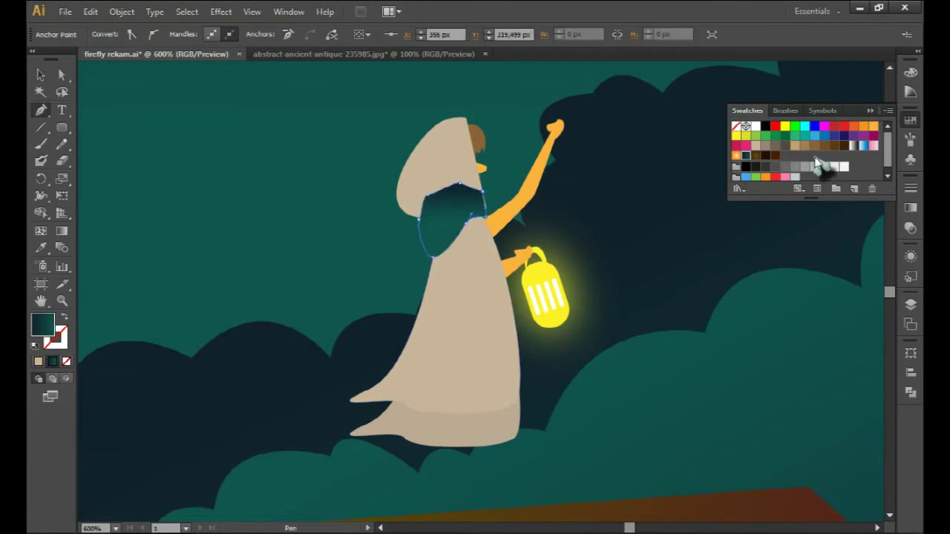
# Fill the first shading shape with a darker cloak beige and send it behind the cloak.
pyautogui.press('i')
pyautogui.click(453, 312)
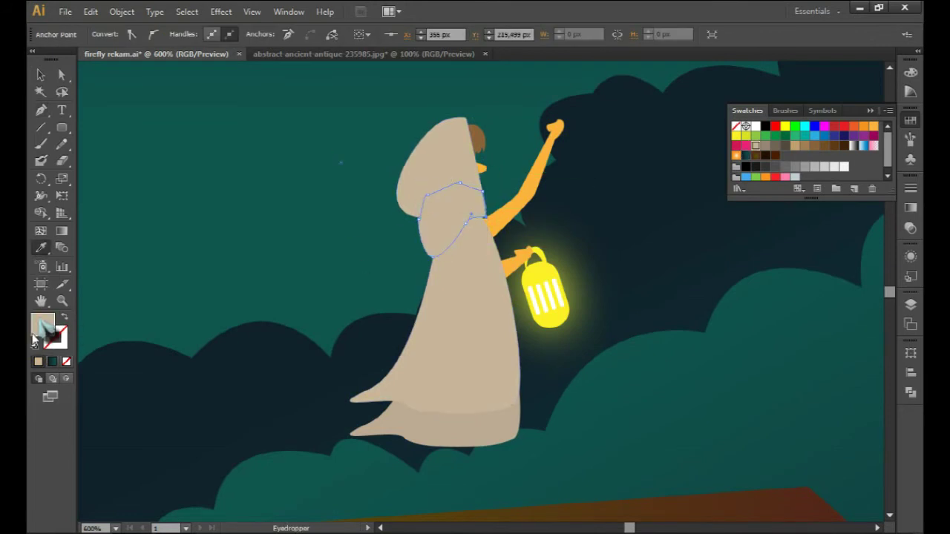
pyautogui.doubleClick(44, 333)
pyautogui.click(329, 238)
pyautogui.click(625, 188)
pyautogui.press('v')
pyautogui.click(458, 308)
pyautogui.hotkey('ctrl', 'shift', ']')
# Split the cloak's hem off with Shape Builder and fill it a darker beige.
pyautogui.press('p')
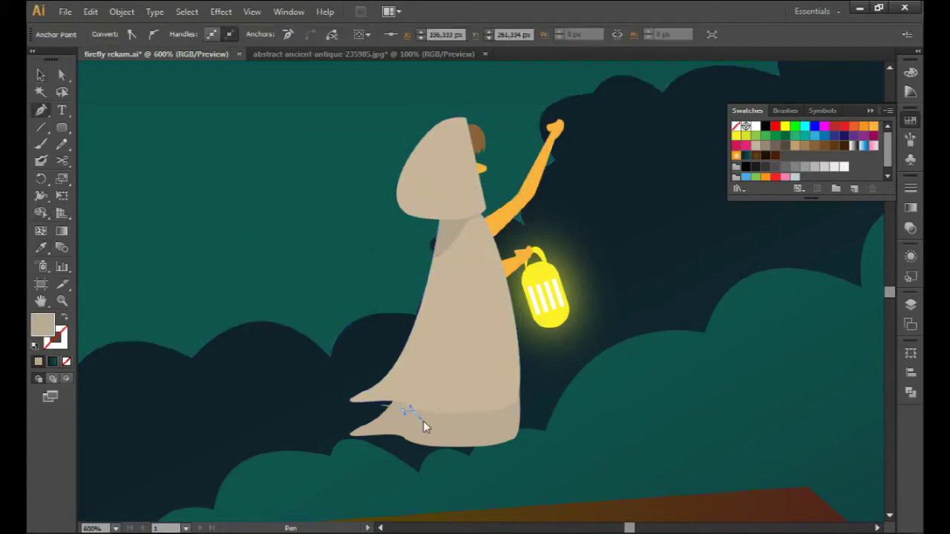
pyautogui.click(510, 414)
pyautogui.keyDown('ctrl'); pyautogui.keyDown('shift'); pyautogui.click(430, 447); pyautogui.keyUp('shift'); pyautogui.keyUp('ctrl')
pyautogui.hotkey('shift', 'm')
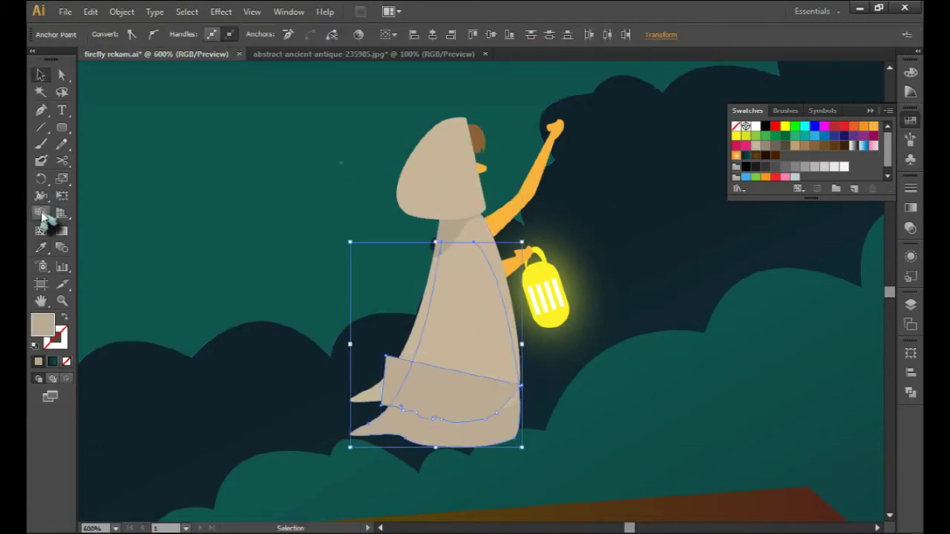
pyautogui.click(460, 394)
pyautogui.press('v')
pyautogui.doubleClick(43, 324)
pyautogui.click(326, 247)
pyautogui.click(622, 190)
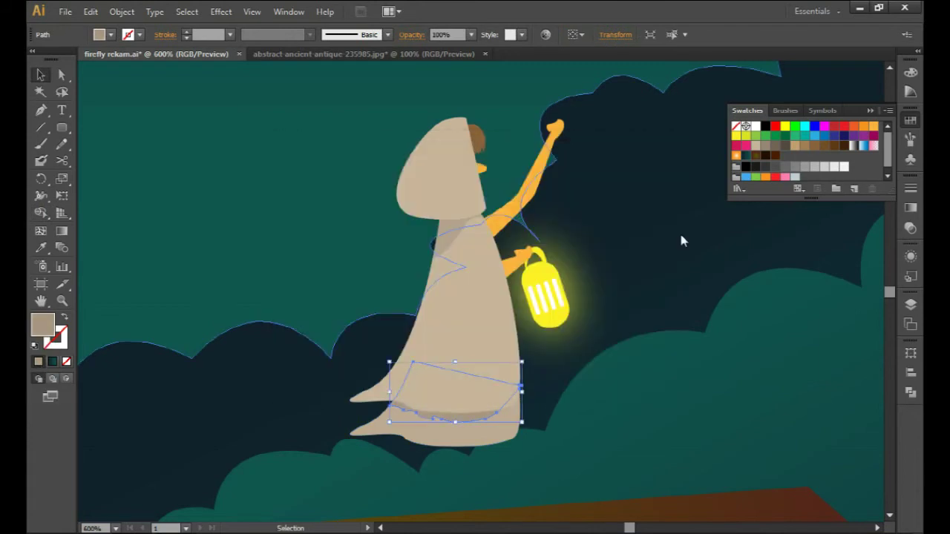
pyautogui.click(586, 264)
# Draw a closed shading shape around the inside of the hood.
pyautogui.hotkey('ctrl', 'shift', 'a')
pyautogui.press('p')
pyautogui.click(469, 115)
pyautogui.click(415, 191)
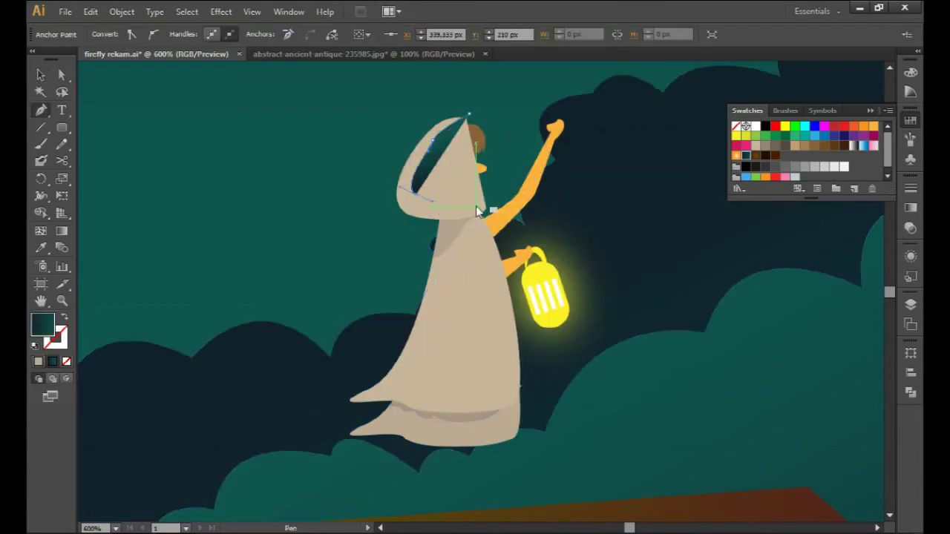
pyautogui.click(486, 212)
pyautogui.click(403, 226)
pyautogui.click(369, 152)
pyautogui.click(469, 115)
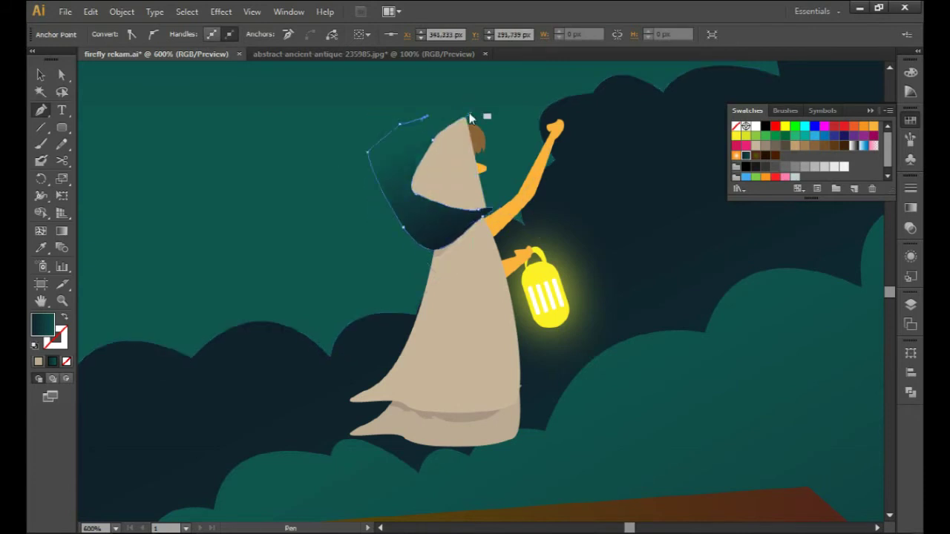
# Give the hood shading a darker beige and cut out its inner region with Shape Builder.
pyautogui.press('i')
pyautogui.click(446, 180)
pyautogui.doubleClick(42, 324)
pyautogui.click(621, 189)
pyautogui.press('v')
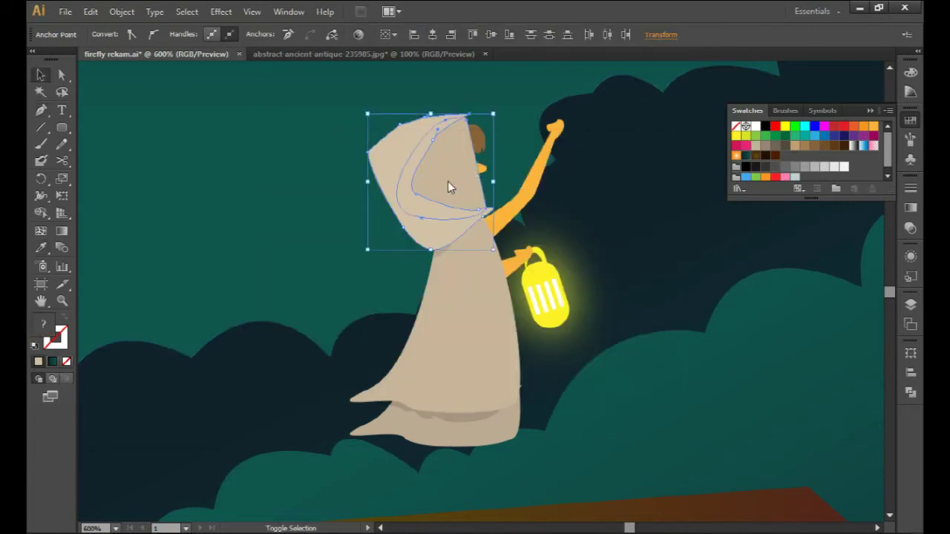
pyautogui.hotkey('shift', 'm')
pyautogui.click(453, 300)
# Draw a fold shading shape down the robe.
pyautogui.press('p')
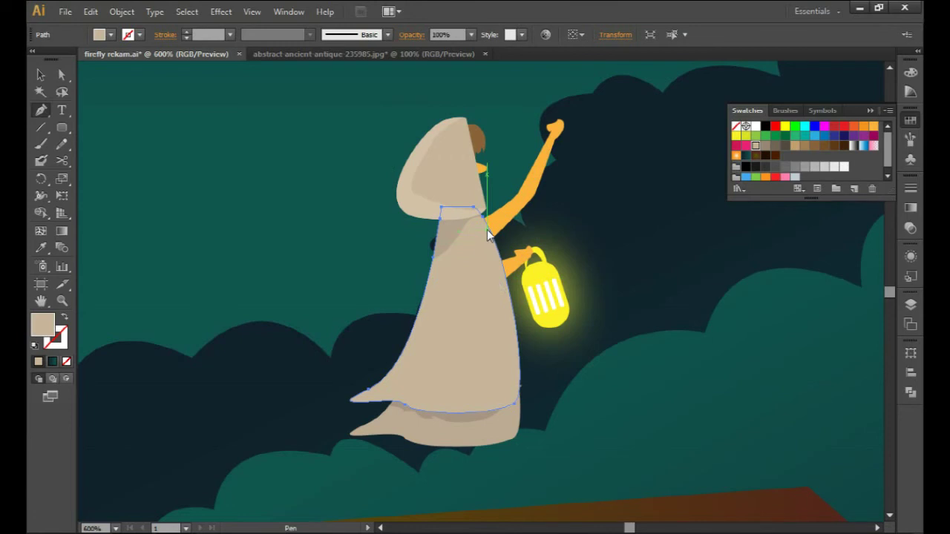
pyautogui.moveTo(511, 383); pyautogui.dragTo(488, 406)
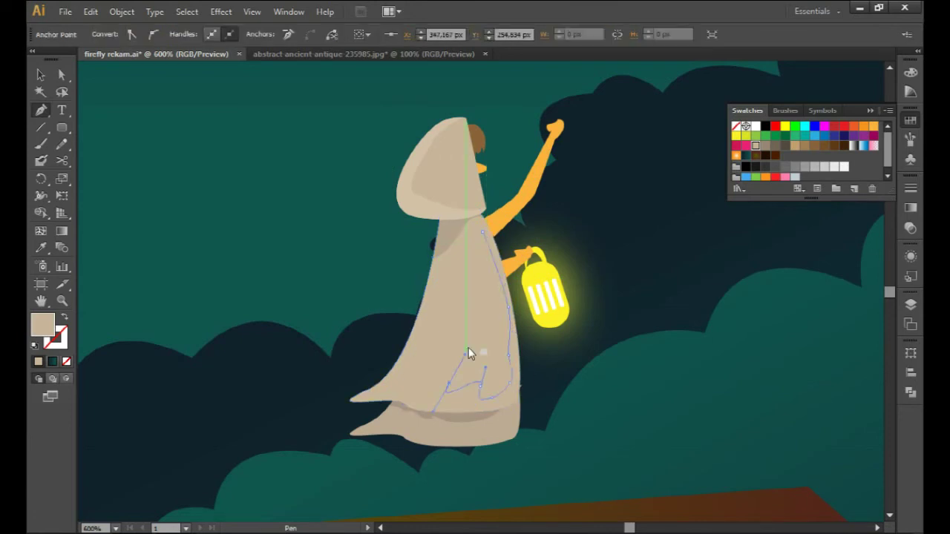
pyautogui.click(483, 232)
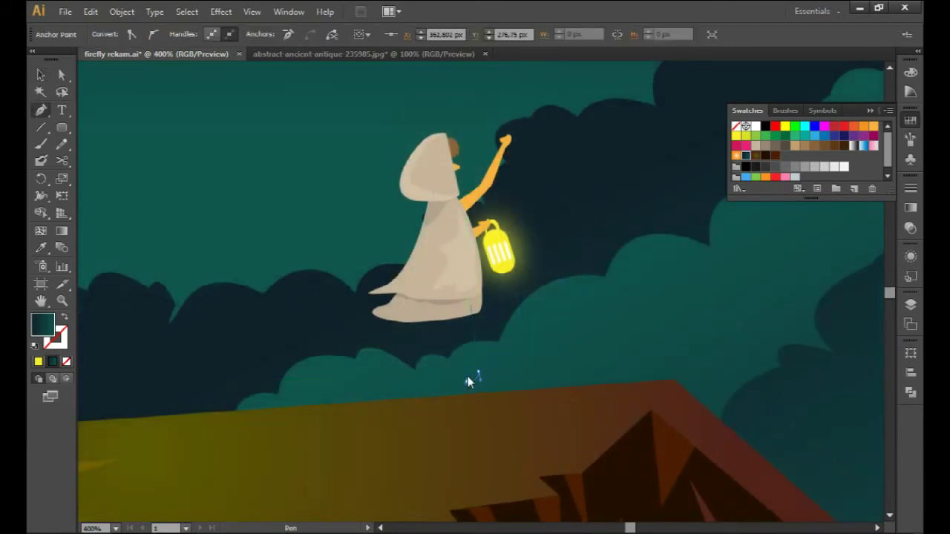
# Fill the leg pink and draw the second leg below the robe.
pyautogui.click(454, 315)
pyautogui.hotkey('ctrl', '-')
pyautogui.keyDown('ctrl'); pyautogui.click(525, 343); pyautogui.keyUp('ctrl')
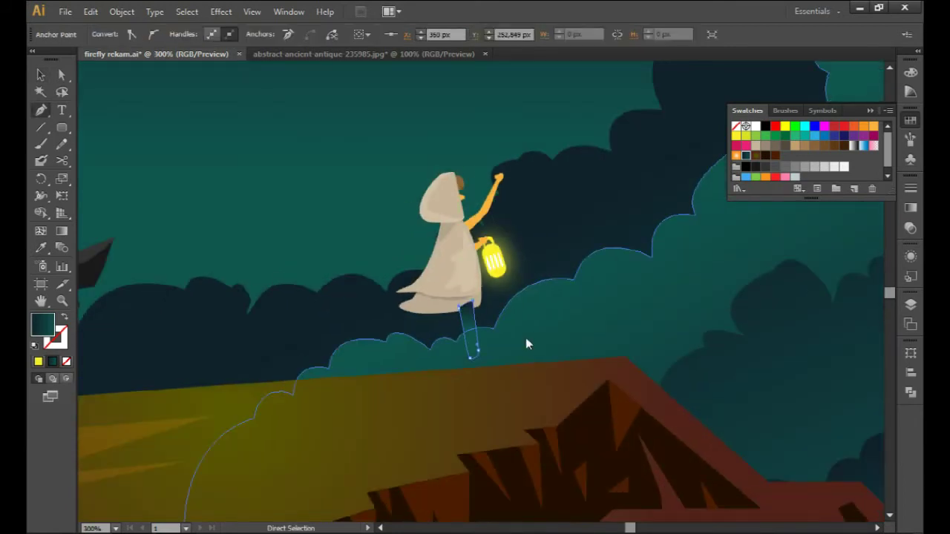
pyautogui.click(735, 146)
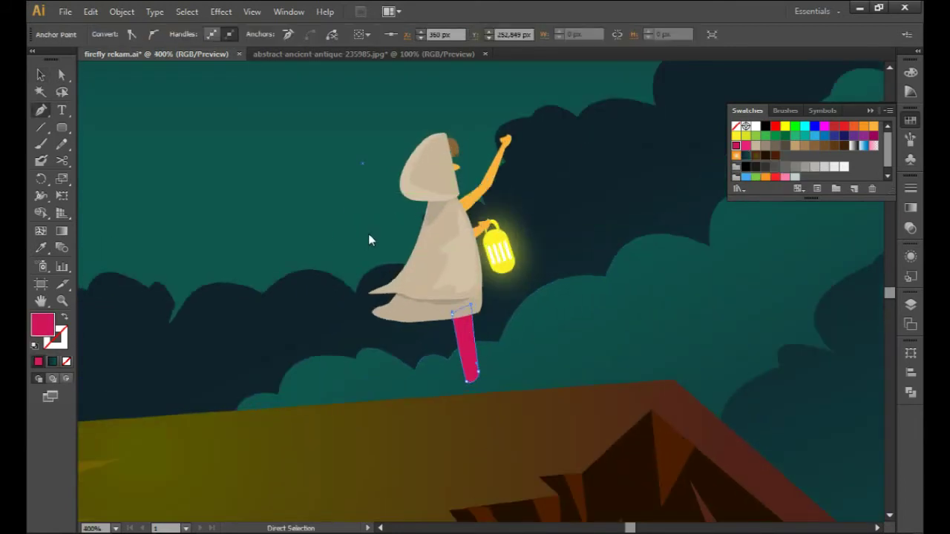
pyautogui.click(389, 362)
pyautogui.click(416, 312)
pyautogui.keyDown('ctrl'); pyautogui.click(423, 296); pyautogui.keyUp('ctrl')
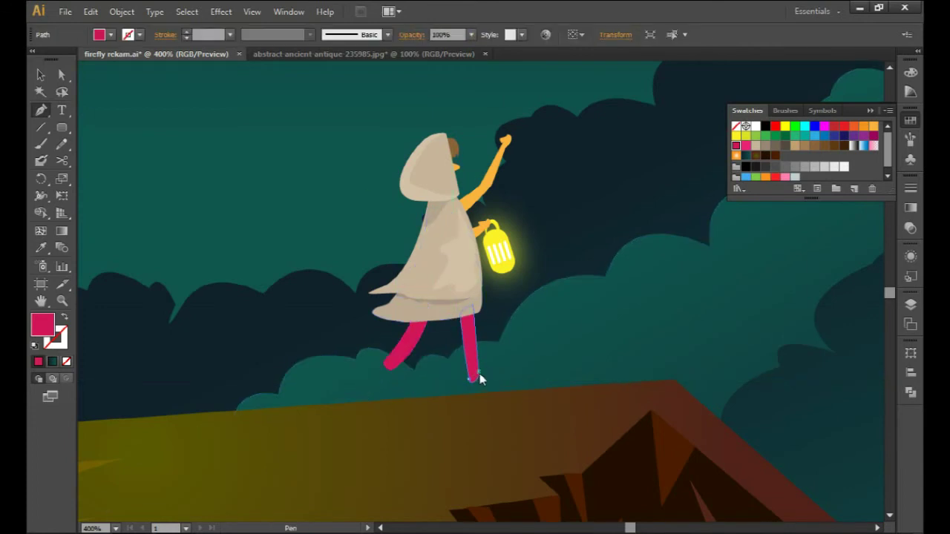
# Draw shoes on both feet, making the right shoe light grey.
pyautogui.click(499, 391)
pyautogui.click(481, 394)
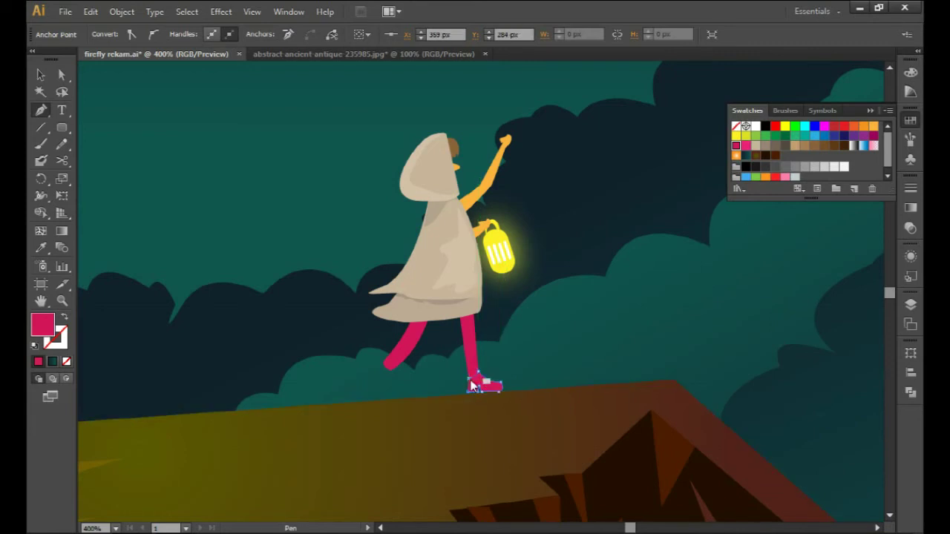
pyautogui.click(814, 166)
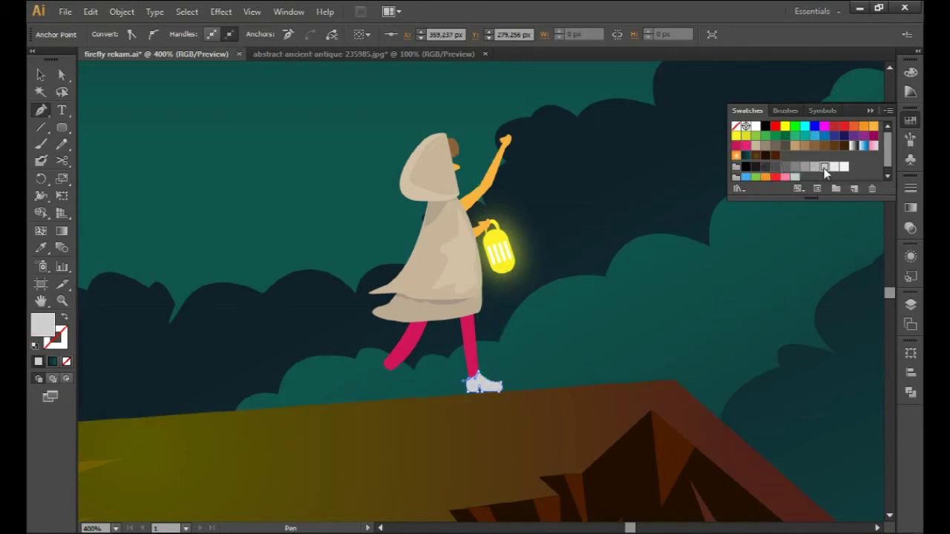
pyautogui.click(383, 366)
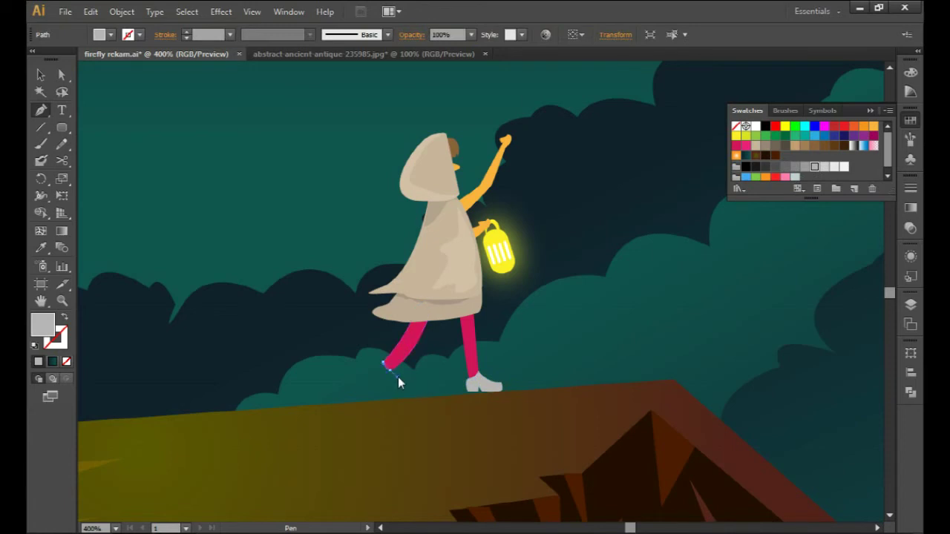
pyautogui.click(381, 397)
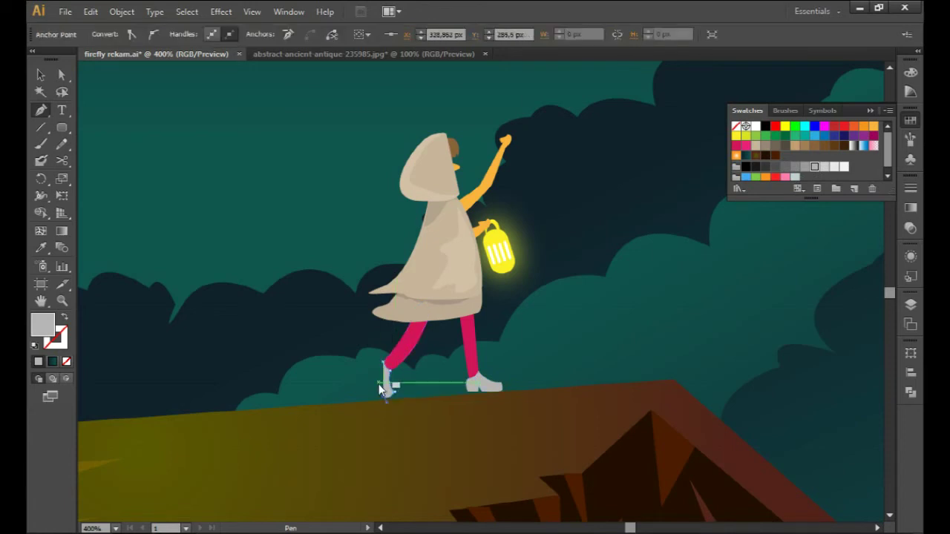
pyautogui.click(384, 365)
# Zoom in on the feet and adjust the left shoe's anchor points.
pyautogui.press('v')
pyautogui.click(576, 331)
pyautogui.scroll(2, 290, 458)
pyautogui.hotkey('ctrl', '+')
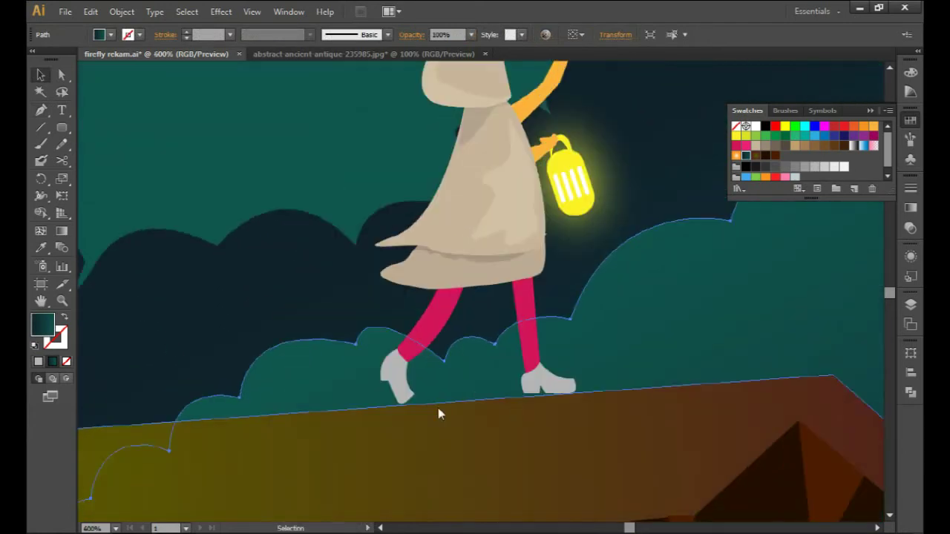
pyautogui.click(395, 375)
pyautogui.press('a')
pyautogui.click(407, 386)
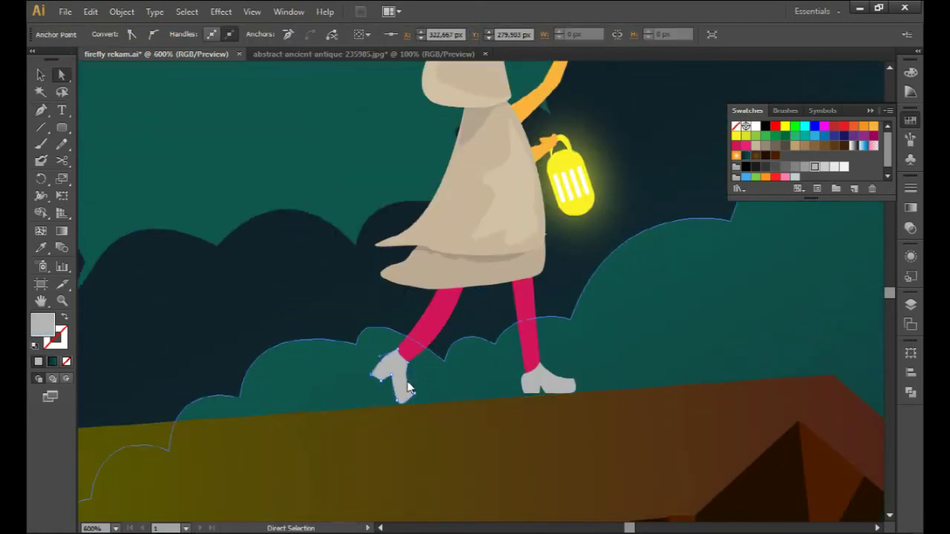
pyautogui.click(411, 400)
pyautogui.click(608, 273)
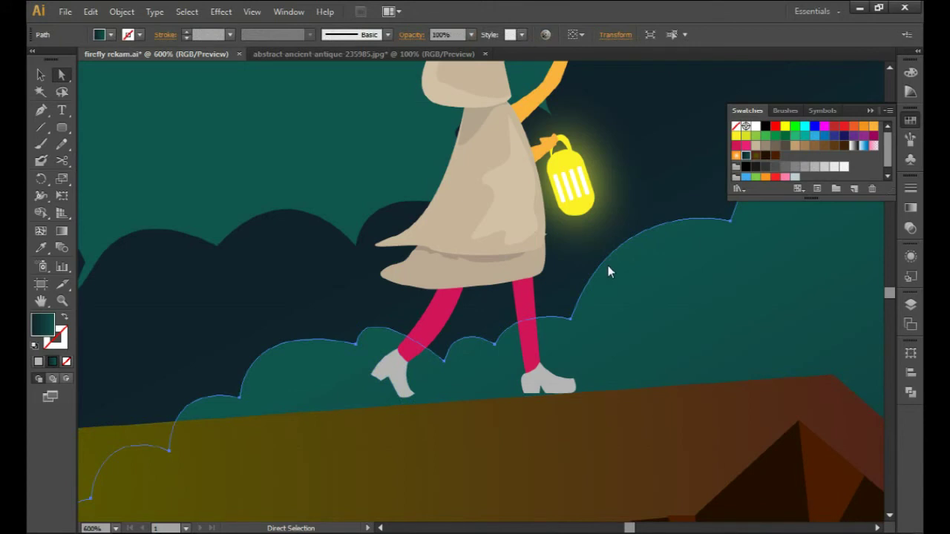
# Draw three band shapes across the legs.
pyautogui.click(41, 109)
pyautogui.click(432, 292)
pyautogui.click(527, 297)
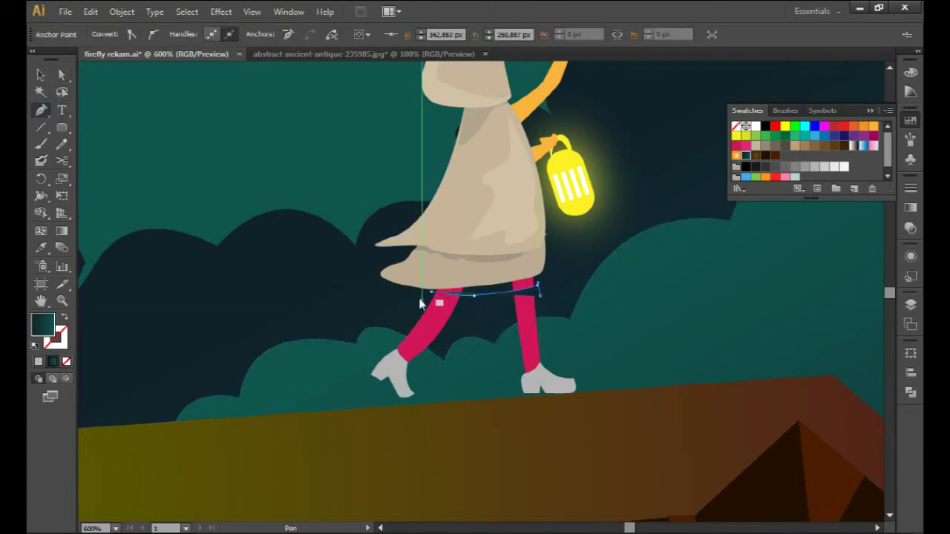
pyautogui.click(422, 295)
pyautogui.click(548, 325)
pyautogui.click(411, 321)
pyautogui.click(422, 311)
pyautogui.click(405, 335)
pyautogui.click(553, 357)
pyautogui.click(423, 356)
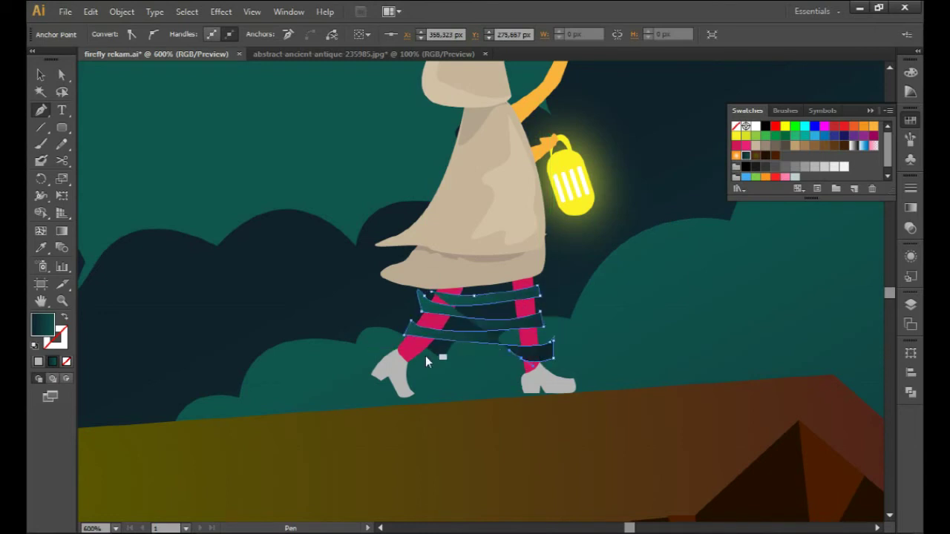
pyautogui.click(388, 336)
pyautogui.click(405, 336)
# Fill the bands pink, trim them to the legs, set leg-top shadows to 20% opacity, and color the stick beige.
pyautogui.press('v')
pyautogui.click(746, 145)
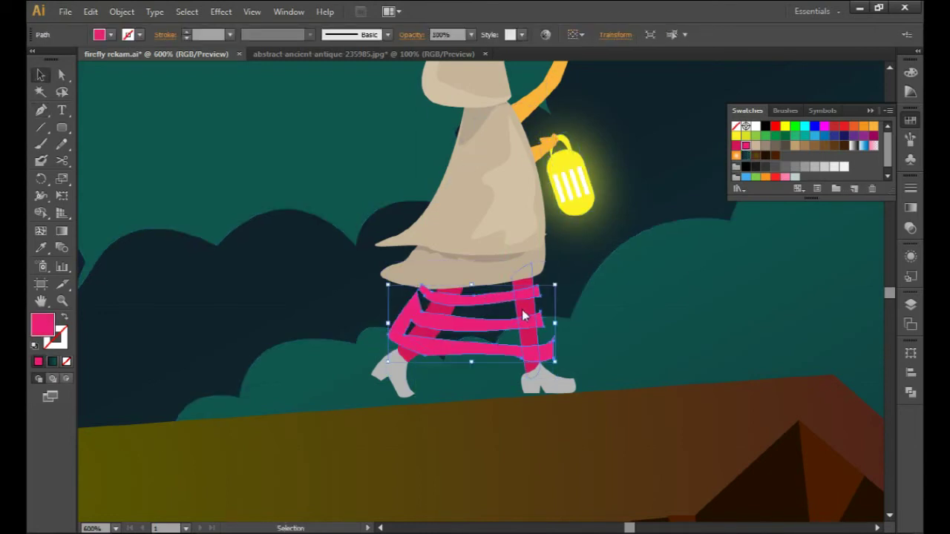
pyautogui.keyDown('shift'); pyautogui.click(458, 315); pyautogui.keyUp('shift')
pyautogui.hotkey('shift', 'm')
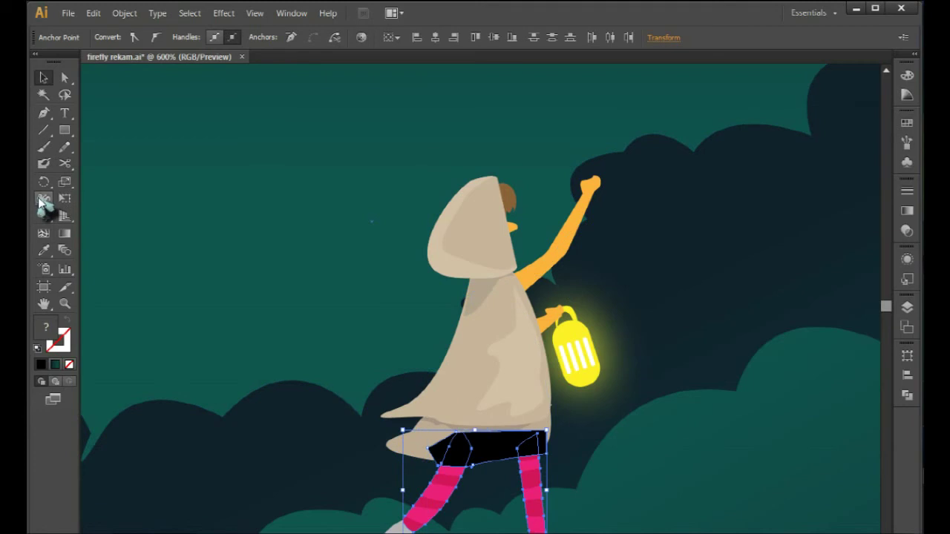
pyautogui.keyDown('alt'); pyautogui.click(502, 451); pyautogui.keyUp('alt')
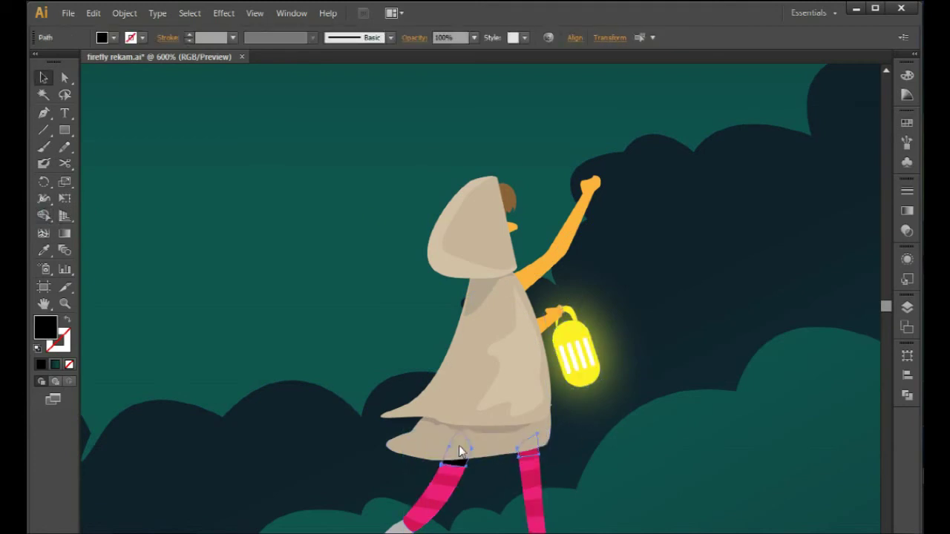
pyautogui.click(907, 230)
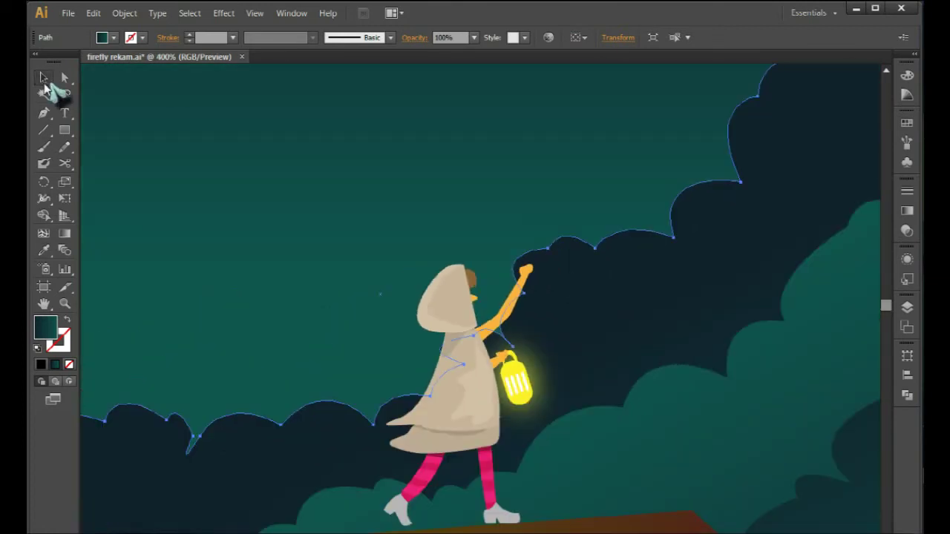
pyautogui.press('i')
pyautogui.click(482, 323)
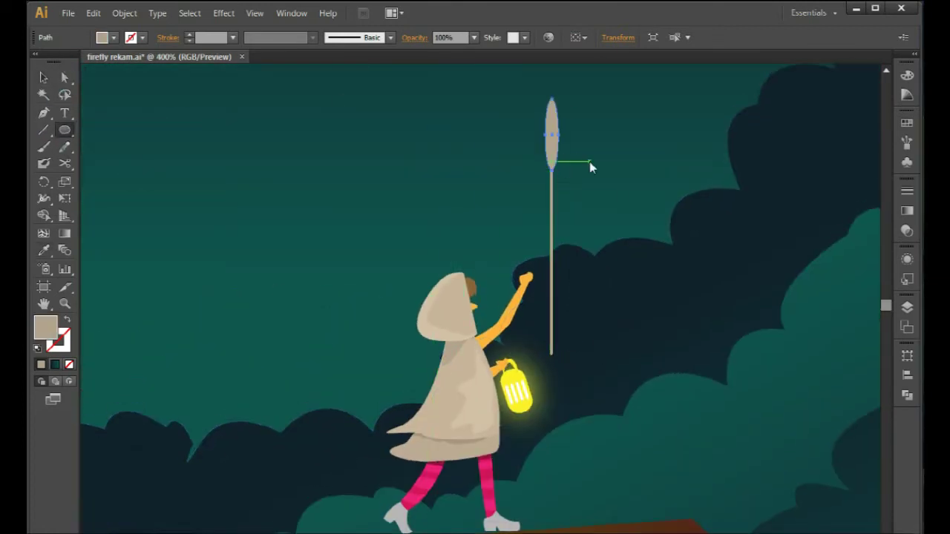
# Remove the hoop's fill, stretch it taller, and rotate the net into the hand.
pyautogui.click(69, 363)
pyautogui.press('v')
pyautogui.moveTo(551, 170); pyautogui.dragTo(547, 288)
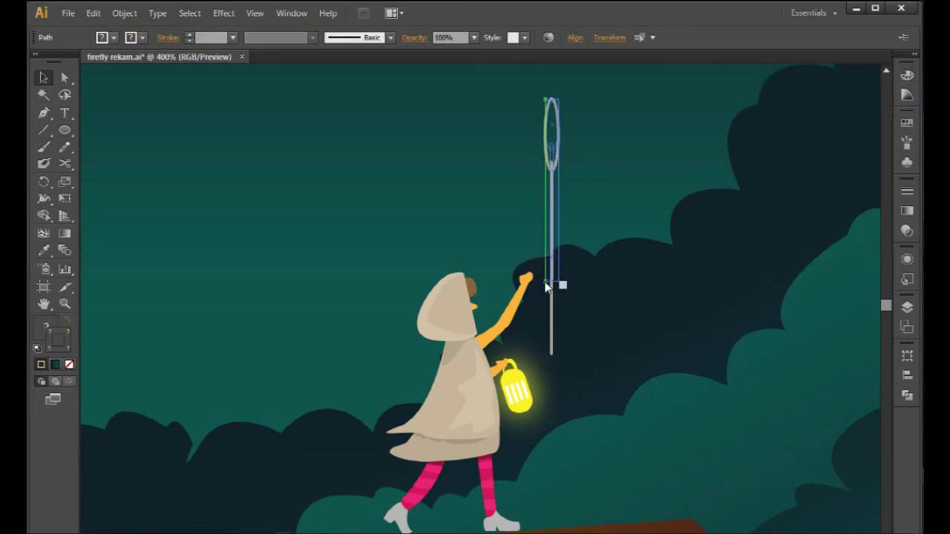
pyautogui.moveTo(540, 335); pyautogui.dragTo(538, 297)
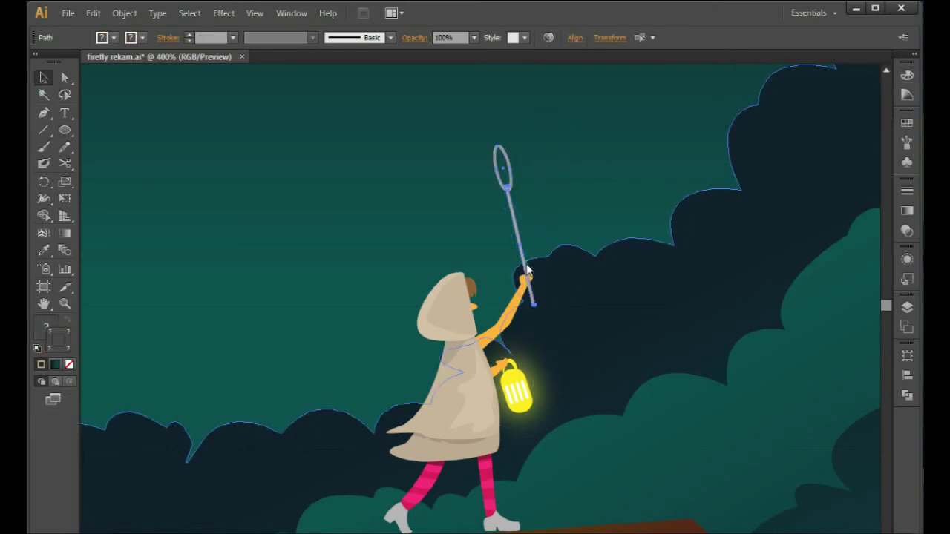
pyautogui.moveTo(547, 314); pyautogui.dragTo(550, 288)
pyautogui.click(555, 225)
pyautogui.click(502, 189)
pyautogui.click(509, 200)
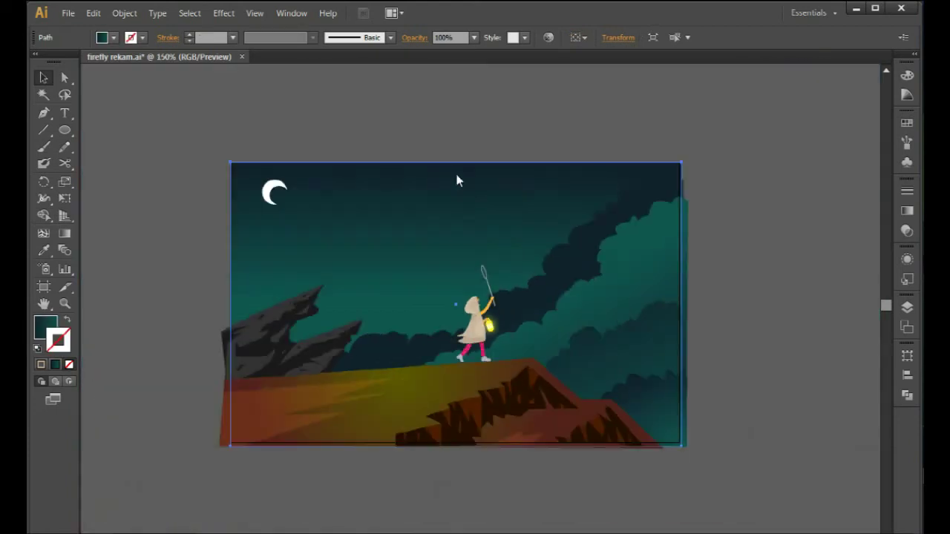
# Draw a net bag under the hoop in the coat's beige at reduced opacity.
pyautogui.press('p')
pyautogui.click(486, 147)
pyautogui.click(458, 163)
pyautogui.click(446, 179)
pyautogui.click(421, 181)
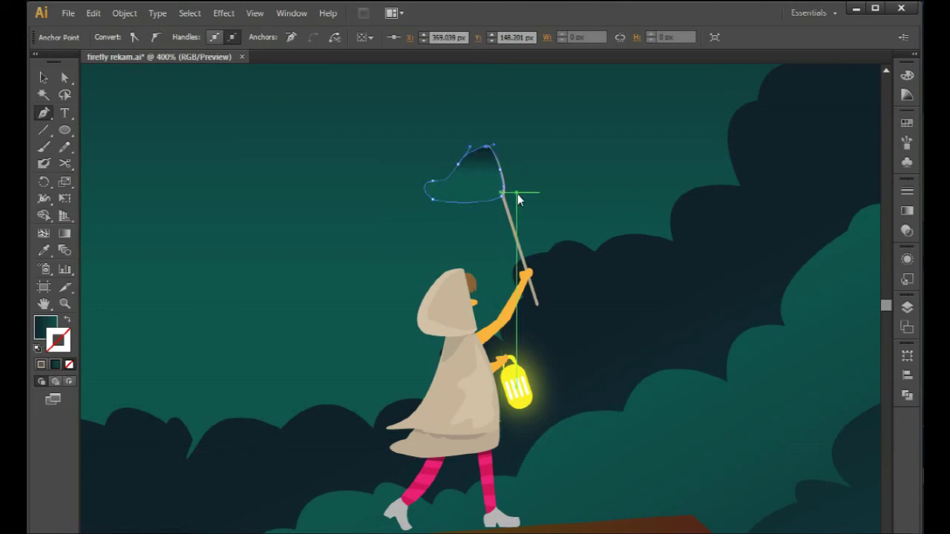
pyautogui.press('i')
pyautogui.click(513, 223)
pyautogui.click(907, 211)
pyautogui.click(881, 198)
pyautogui.click(908, 297)
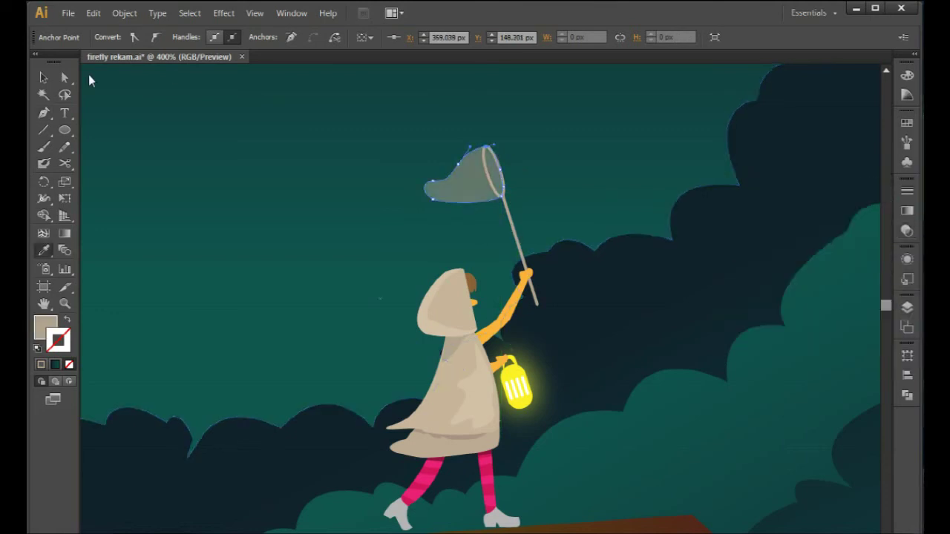
# Draw a small dot on the pasteboard with a yellow outline.
pyautogui.hotkey('ctrl', '0')
pyautogui.scroll(-5, 483, 297)
pyautogui.click(64, 130)
pyautogui.click(907, 123)
pyautogui.click(847, 139)
pyautogui.press('v')
pyautogui.click(430, 233)
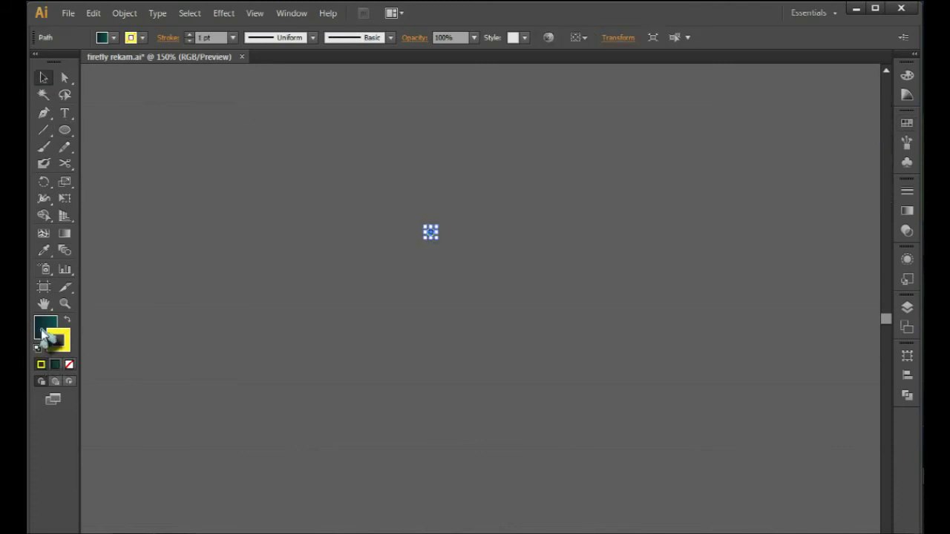
# Make the dot solid yellow, copy it around the sky, and group the dots.
pyautogui.click(69, 364)
pyautogui.moveTo(431, 232); pyautogui.dragTo(660, 212)
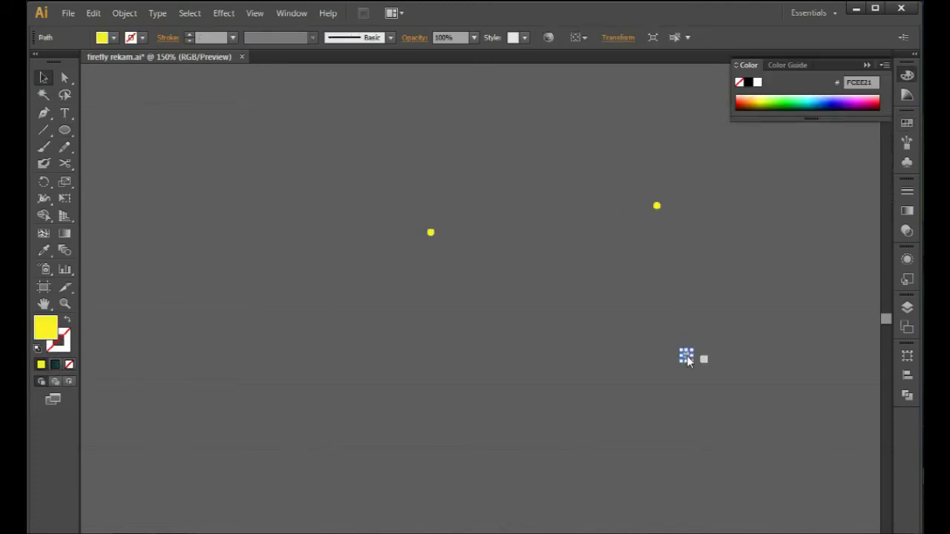
pyautogui.moveTo(550, 400); pyautogui.dragTo(545, 392)
pyautogui.moveTo(635, 306)
pyautogui.mouseDown()
pyautogui.moveTo(623, 348)
pyautogui.moveTo(487, 188)
pyautogui.mouseUp()
pyautogui.moveTo(309, 293); pyautogui.dragTo(310, 291)
pyautogui.click(760, 197)
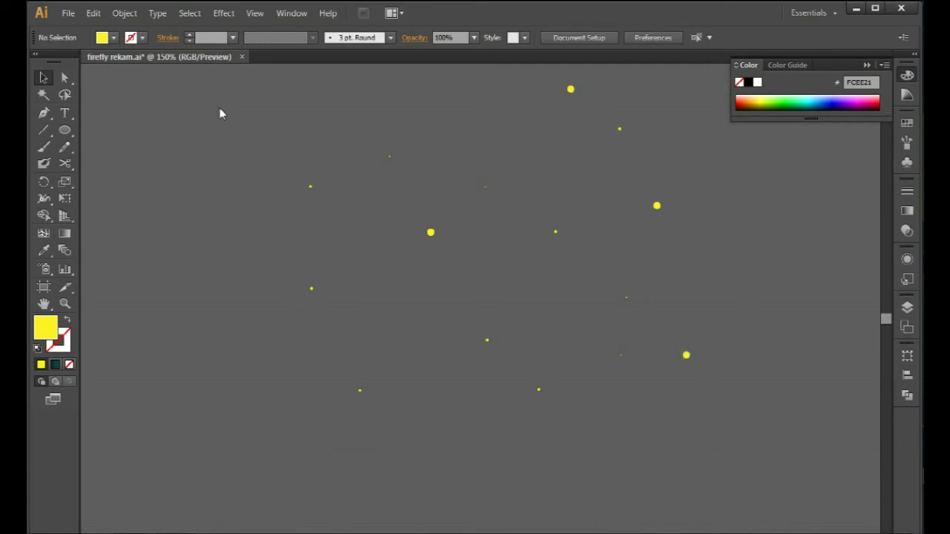
pyautogui.hotkey('ctrl', 'a')
pyautogui.rightClick(659, 207)
pyautogui.click(705, 273)
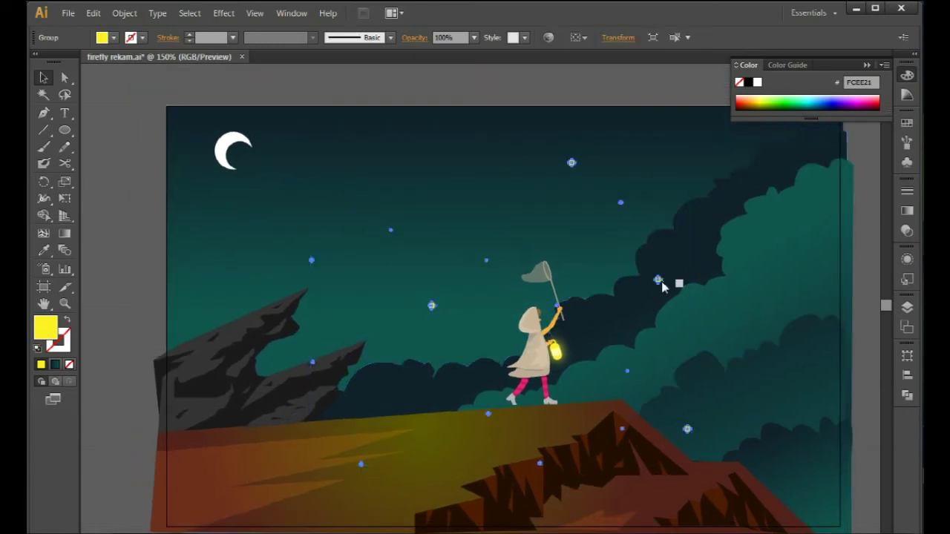
# Add a yellow streak in the sky and select the star and firefly groups together.
pyautogui.click(661, 286)
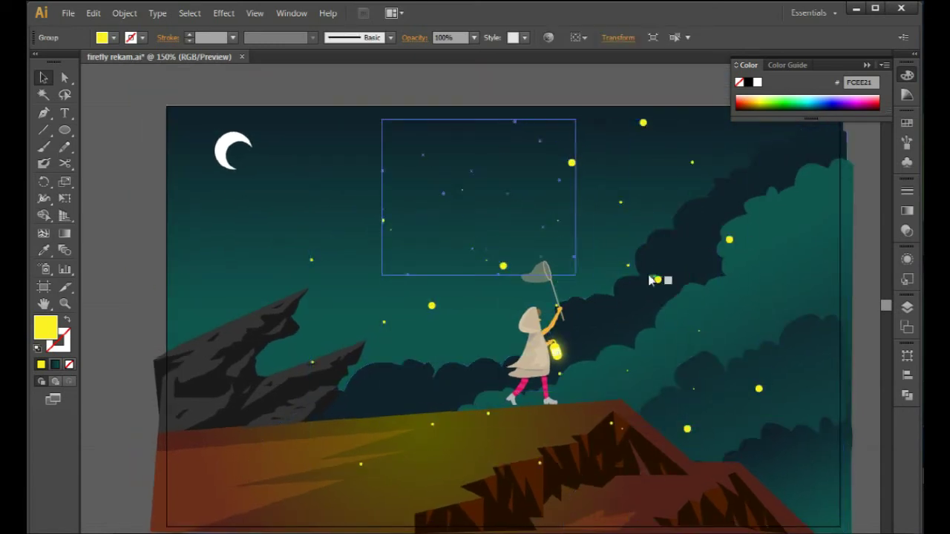
pyautogui.hotkey('ctrl', '+')
pyautogui.press('p')
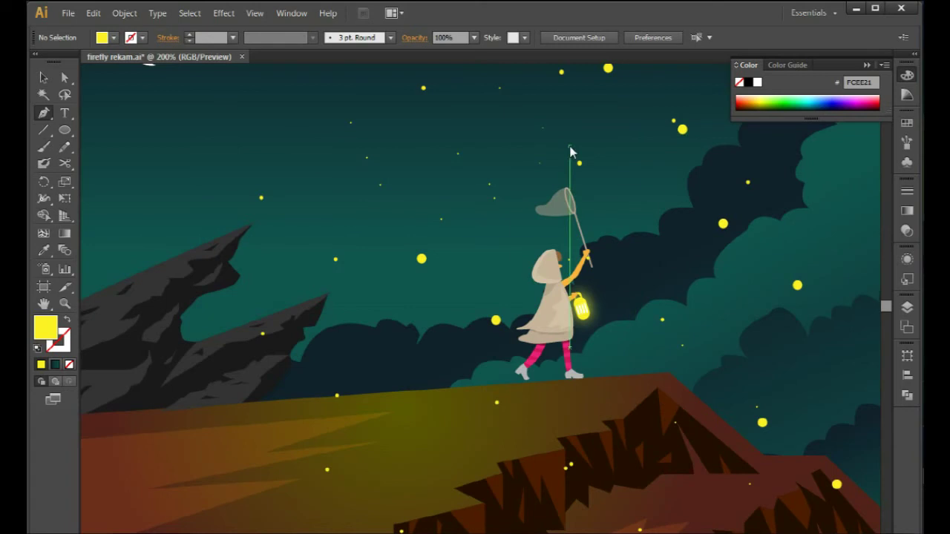
pyautogui.click(546, 115)
pyautogui.click(547, 116)
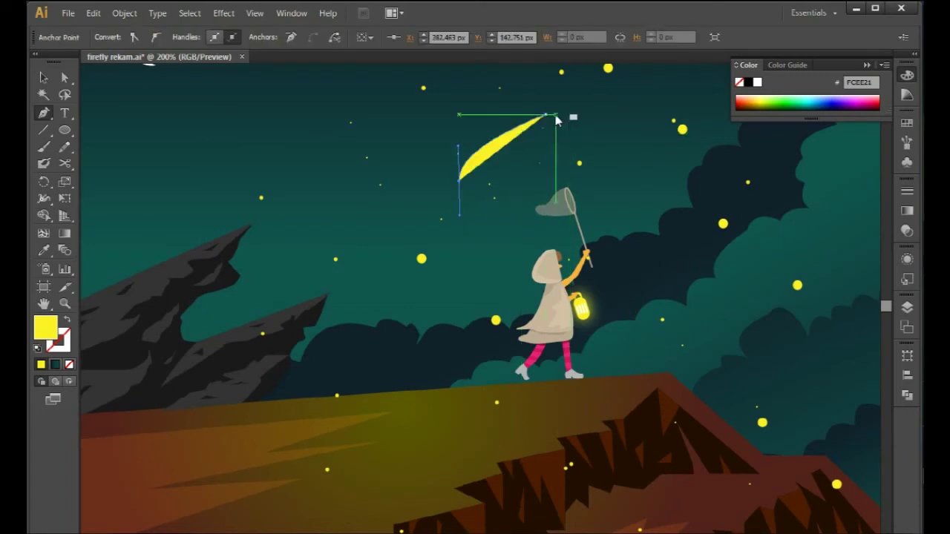
pyautogui.scroll(5, 601, 95)
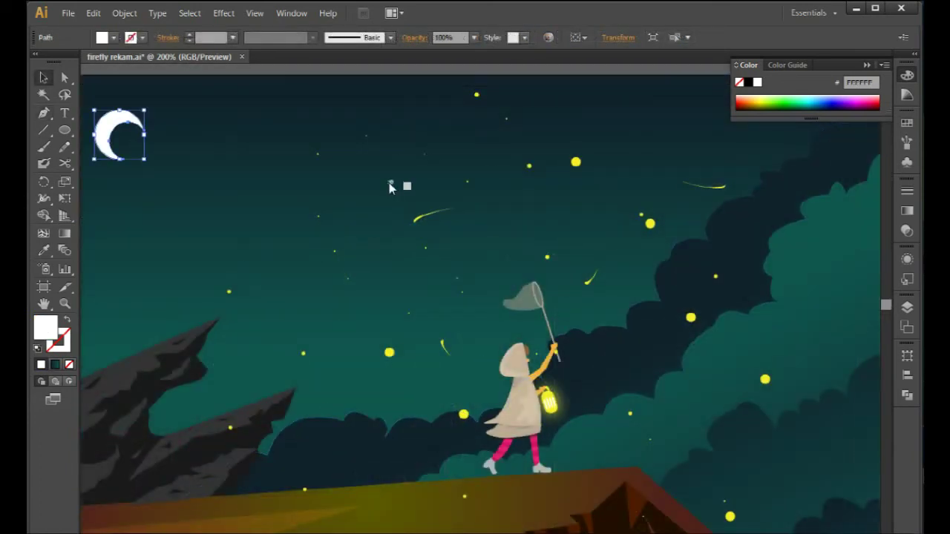
pyautogui.keyDown('shift'); pyautogui.click(390, 186); pyautogui.keyUp('shift')
pyautogui.keyDown('shift'); pyautogui.click(582, 168); pyautogui.keyUp('shift')
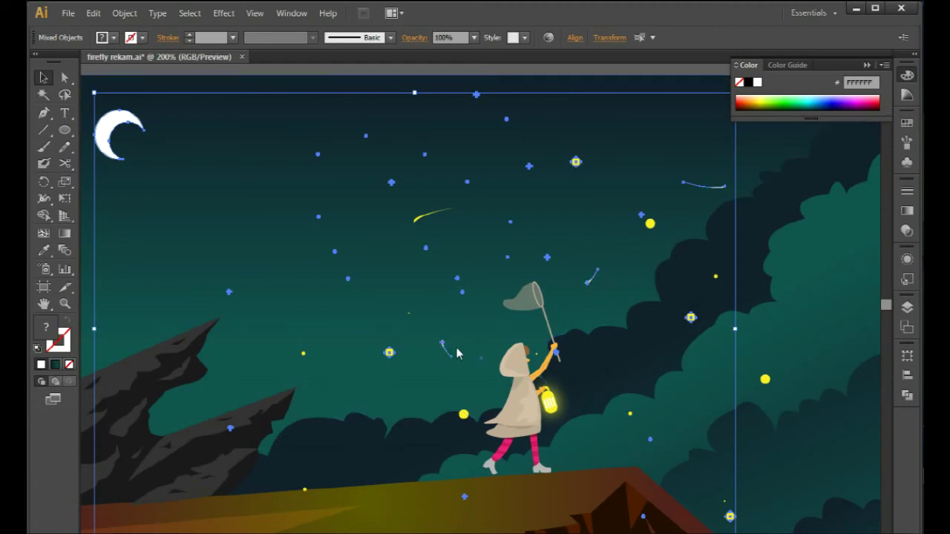
pyautogui.scroll(-1, 634, 346)
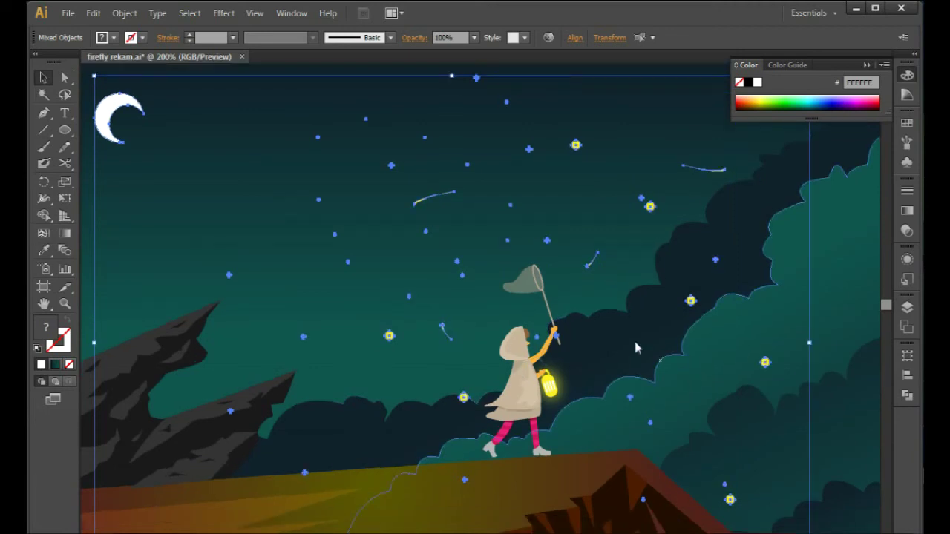
# Apply a yellow FFF203 Outer Glow in Screen mode, 100% opacity, 5 px blur.
pyautogui.click(224, 13)
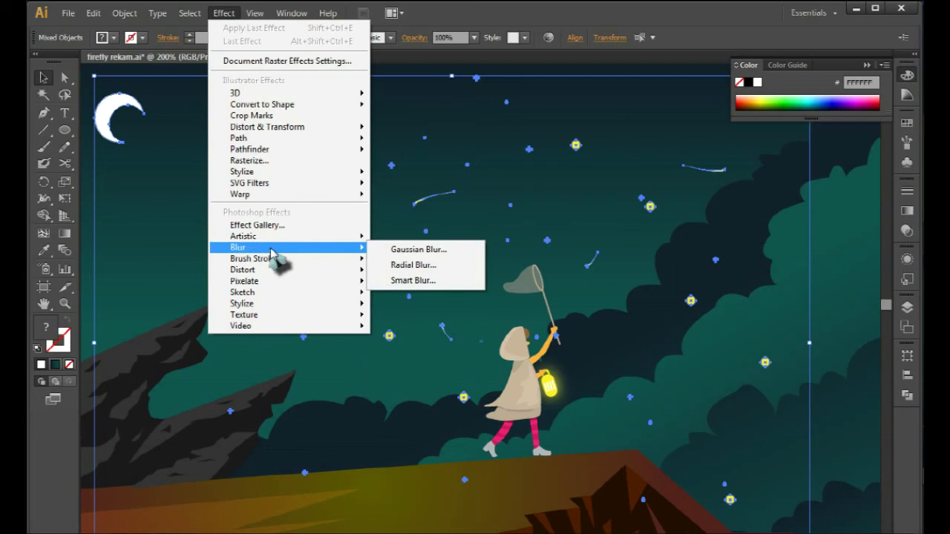
pyautogui.moveTo(242, 172)
pyautogui.click(433, 220)
pyautogui.click(505, 250)
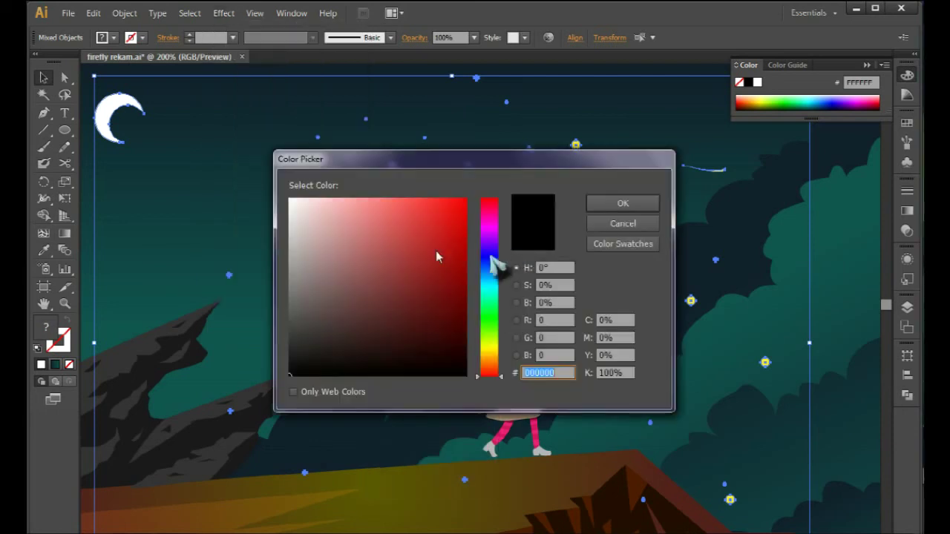
pyautogui.click(504, 349)
pyautogui.moveTo(446, 222); pyautogui.dragTo(467, 199)
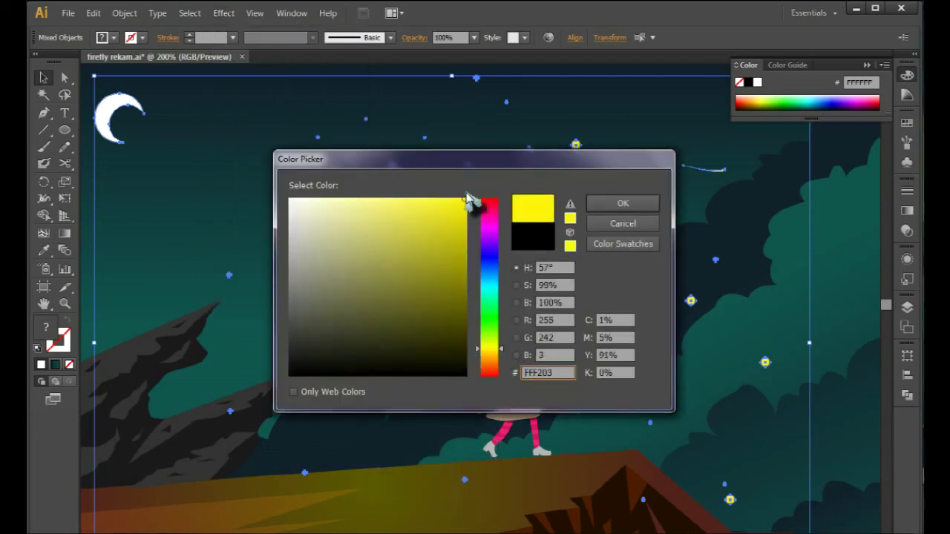
pyautogui.click(593, 204)
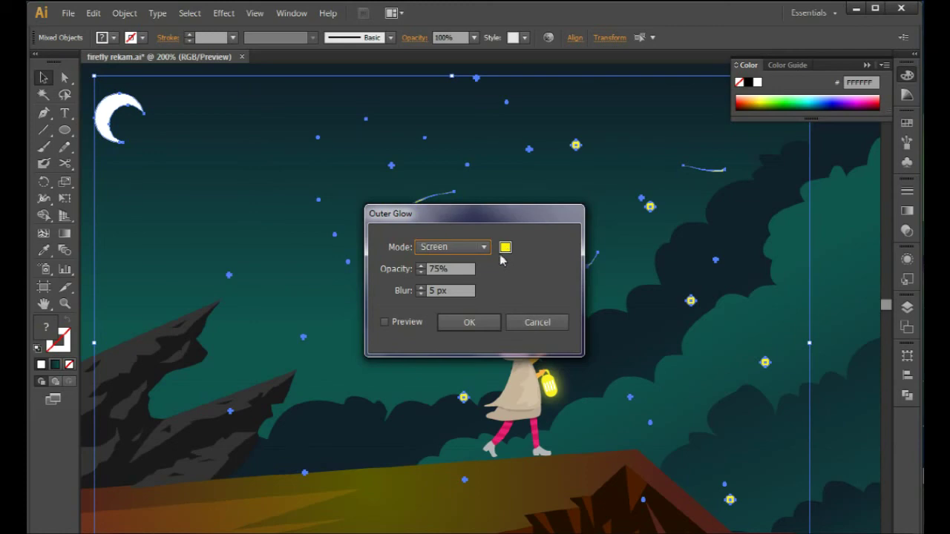
pyautogui.click(456, 324)
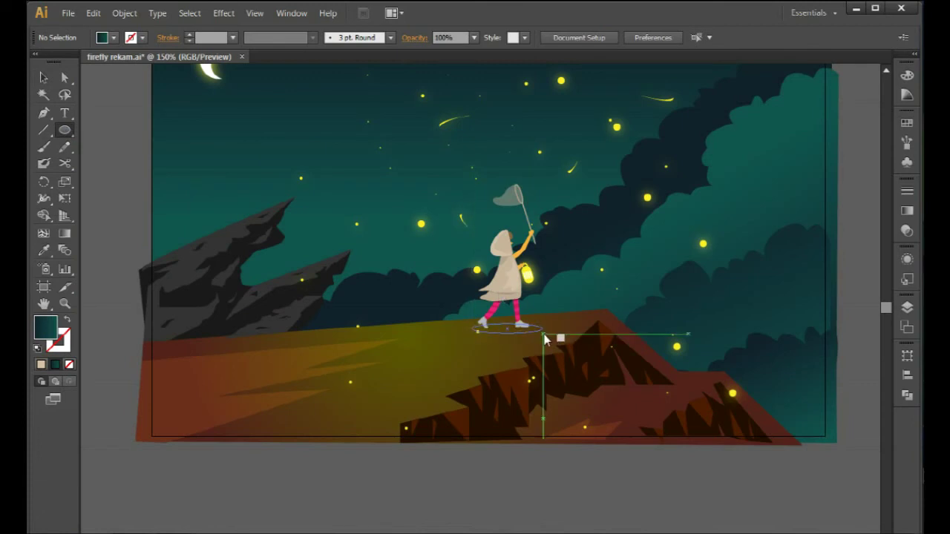
# Draw a flat black ellipse under the figure's feet and apply a Gaussian Blur of about 4 px.
pyautogui.moveTo(546, 340); pyautogui.dragTo(543, 334)
pyautogui.click(907, 123)
pyautogui.click(798, 123)
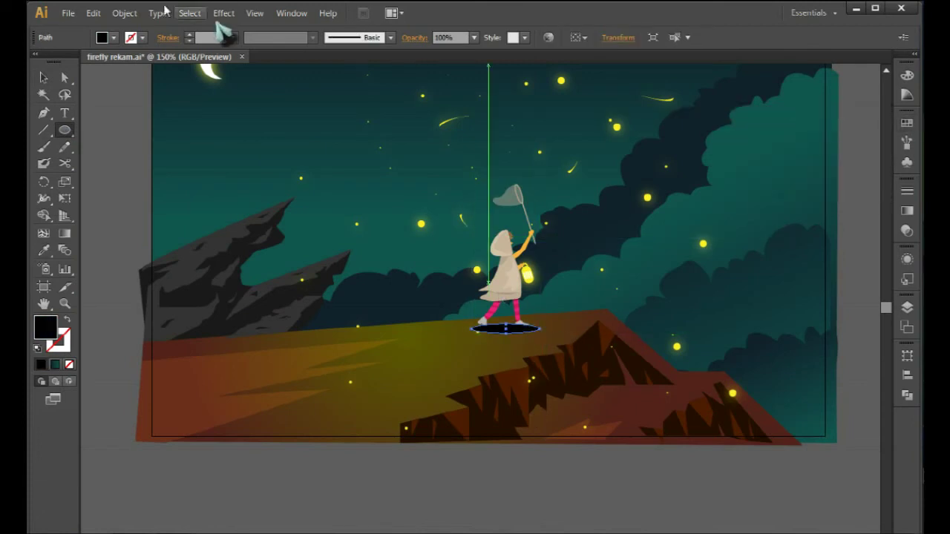
pyautogui.click(223, 12)
pyautogui.click(435, 249)
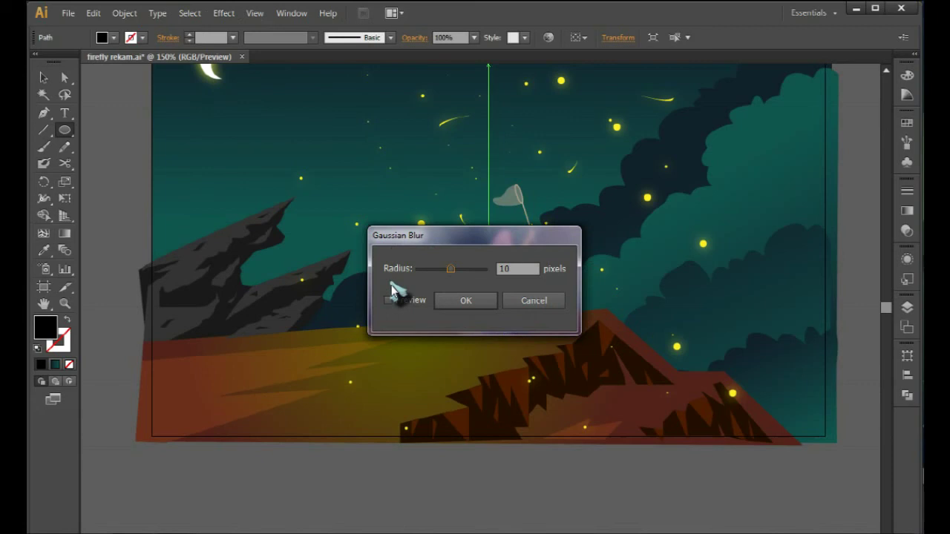
pyautogui.moveTo(493, 256); pyautogui.dragTo(689, 285)
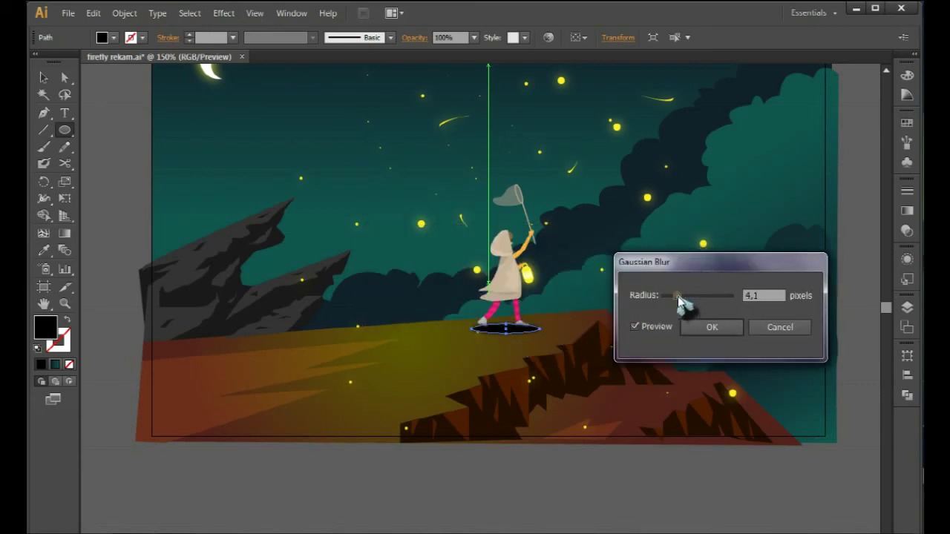
pyautogui.click(712, 327)
# Lower the shadow ellipse's opacity to 60%.
pyautogui.click(907, 212)
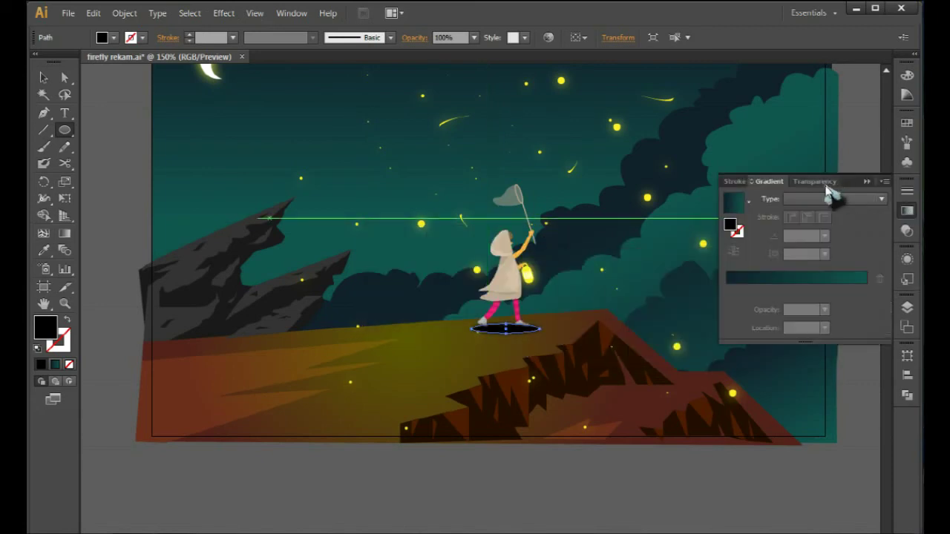
pyautogui.click(820, 181)
pyautogui.click(884, 199)
pyautogui.click(898, 306)
pyautogui.click(844, 182)
pyautogui.click(502, 316)
pyautogui.click(44, 113)
pyautogui.scroll(2, 149, 183)
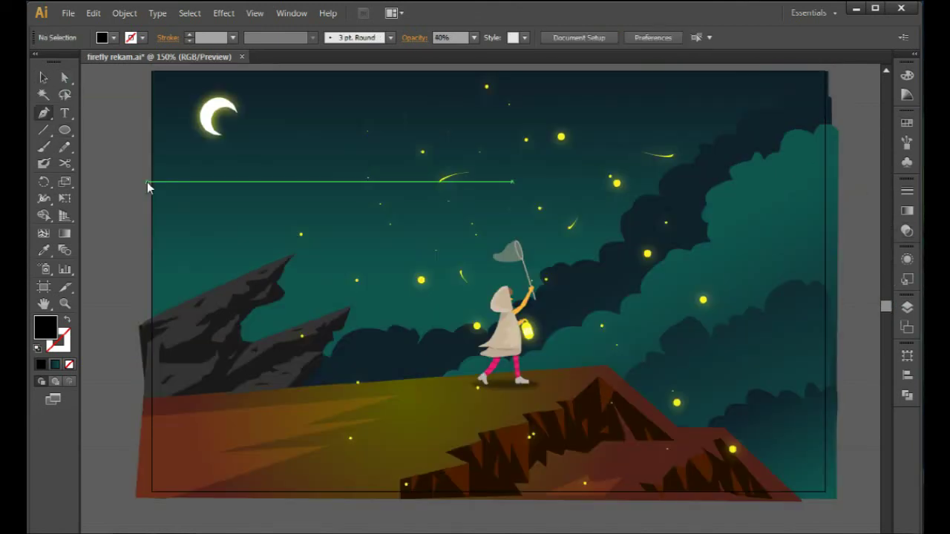
# Trace a long, bumpy cloud outline across the upper sky with the Pen tool.
pyautogui.click(174, 182)
pyautogui.click(192, 162)
pyautogui.click(208, 181)
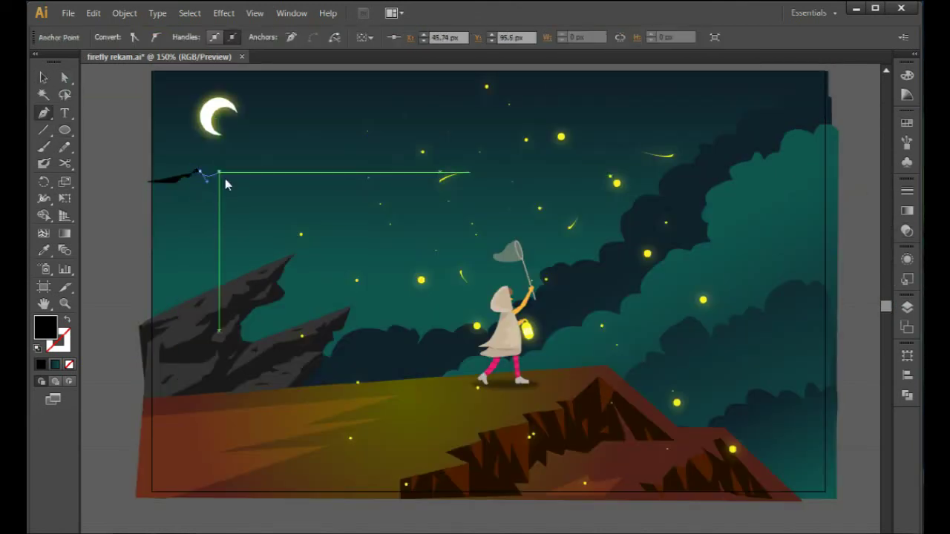
pyautogui.click(336, 183)
pyautogui.click(405, 182)
pyautogui.click(489, 190)
pyautogui.click(429, 199)
pyautogui.click(394, 205)
pyautogui.click(327, 211)
pyautogui.click(275, 212)
pyautogui.click(246, 203)
pyautogui.click(224, 194)
pyautogui.click(205, 192)
pyautogui.click(185, 191)
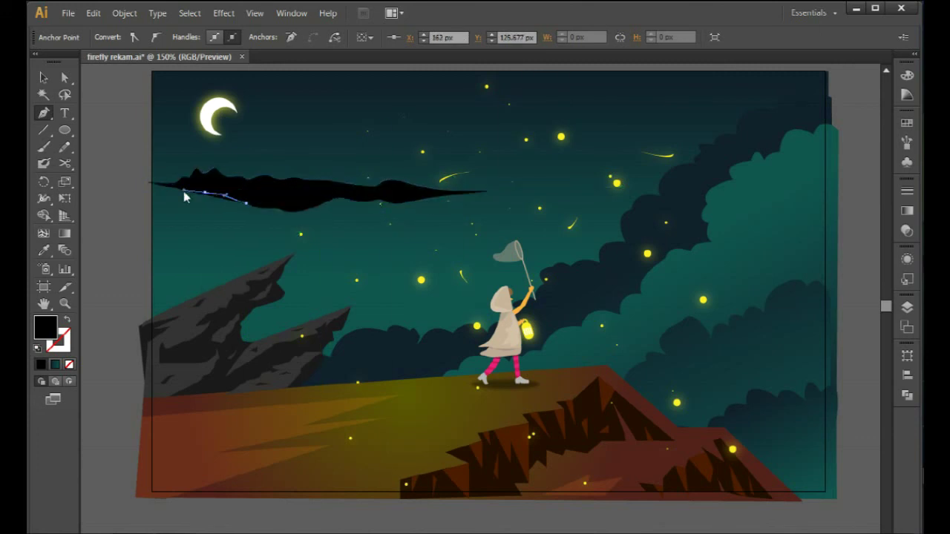
pyautogui.click(112, 192)
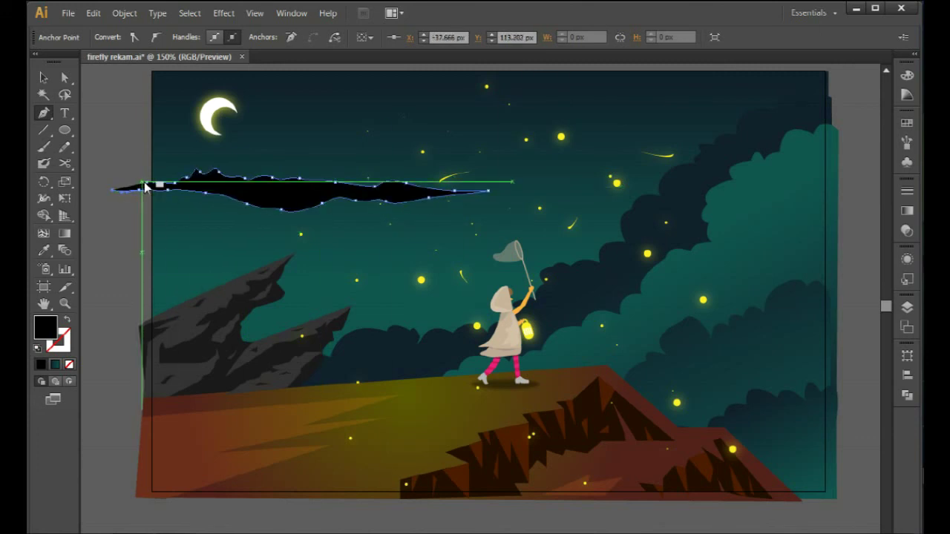
# Fill the cloud white, blur it about 25 px, set 50% opacity, and deselect it.
pyautogui.click(908, 124)
pyautogui.click(752, 128)
pyautogui.click(223, 13)
pyautogui.click(404, 248)
pyautogui.click(635, 327)
pyautogui.moveTo(679, 296); pyautogui.dragTo(697, 296)
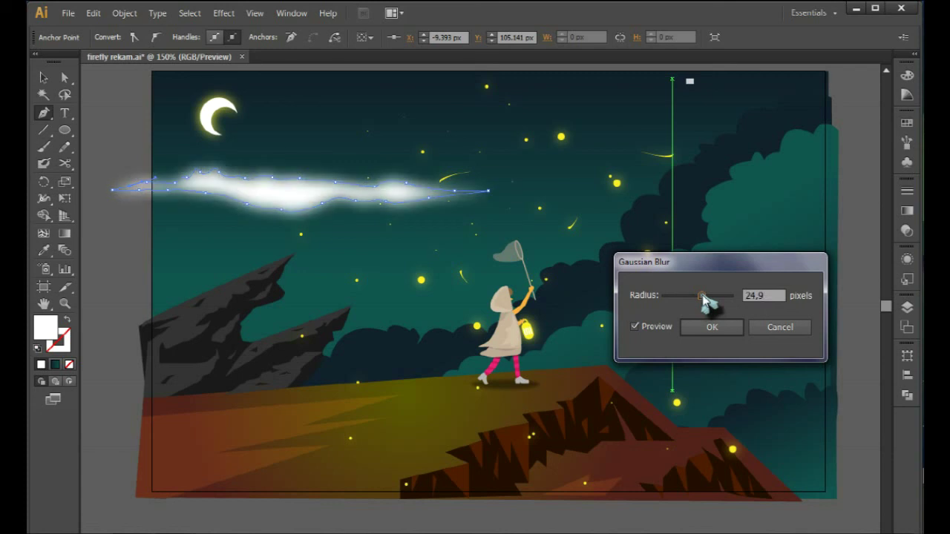
pyautogui.click(711, 327)
pyautogui.click(907, 230)
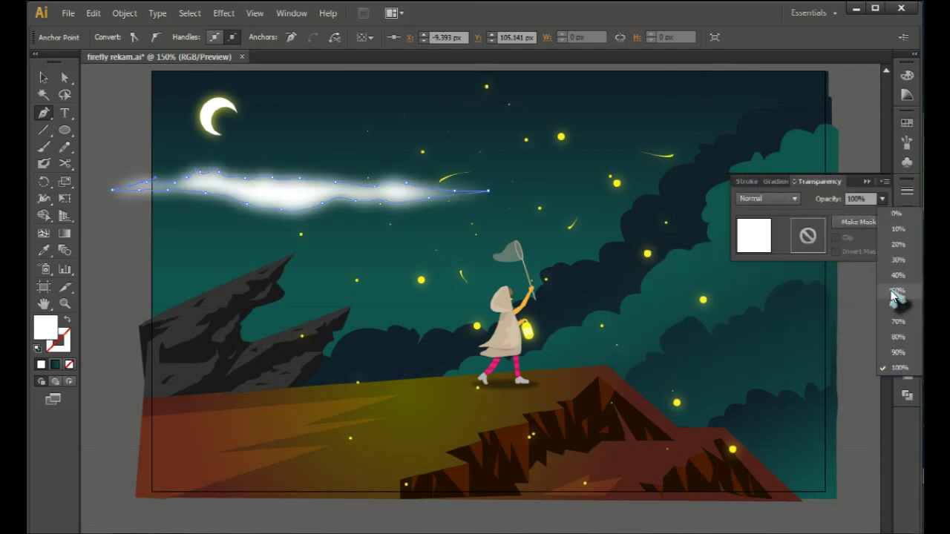
pyautogui.click(37, 76)
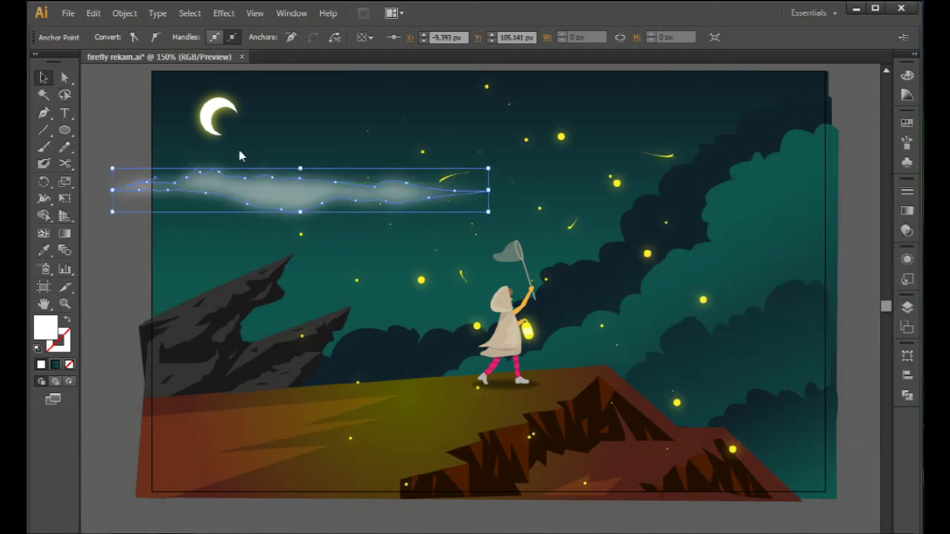
pyautogui.click(110, 127)
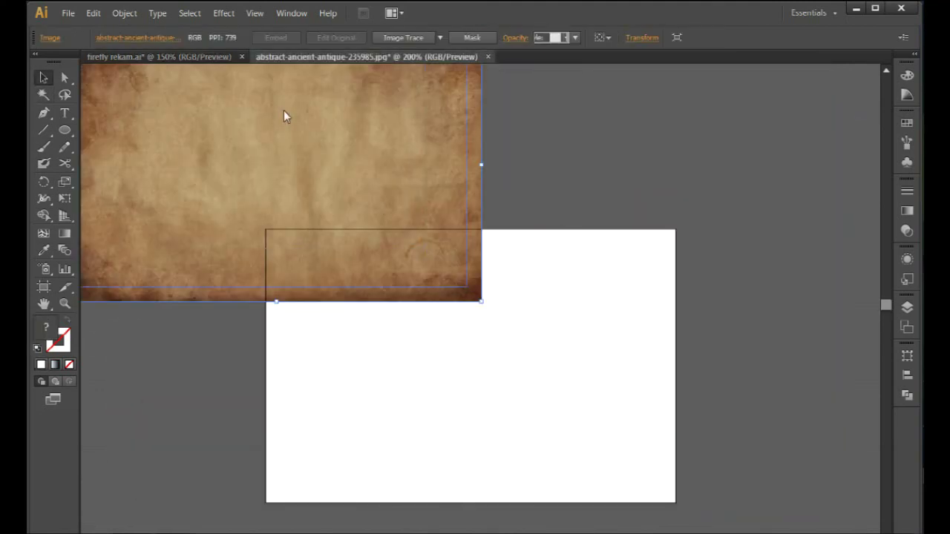
# Paste the parchment texture into firefly rekam.ai and stretch it over the whole artboard.
pyautogui.click(159, 56)
pyautogui.hotkey('ctrl', 'v')
pyautogui.moveTo(471, 295); pyautogui.dragTo(289, 184)
pyautogui.hotkey('ctrl', '-')
pyautogui.moveTo(446, 295); pyautogui.dragTo(693, 440)
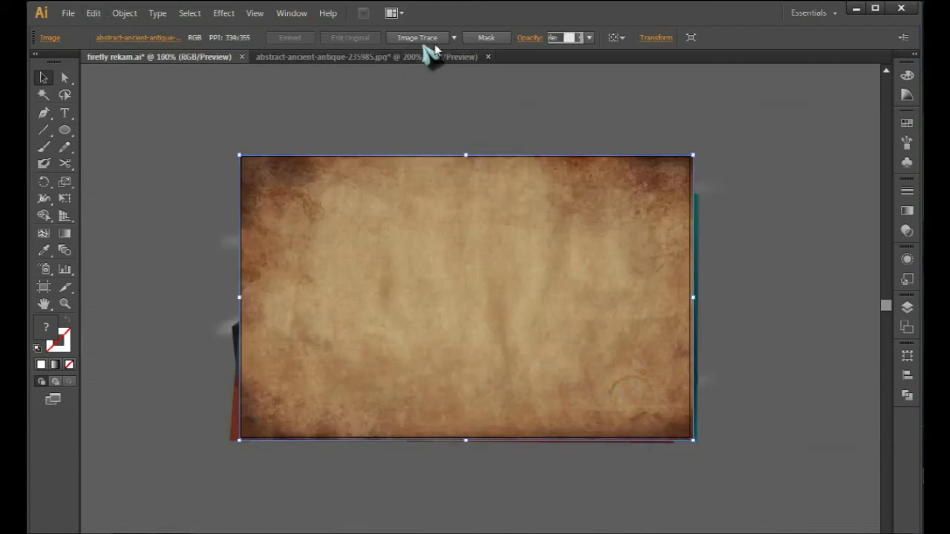
# Image Trace the parchment with the High Fidelity Photo preset.
pyautogui.click(454, 38)
pyautogui.click(475, 89)
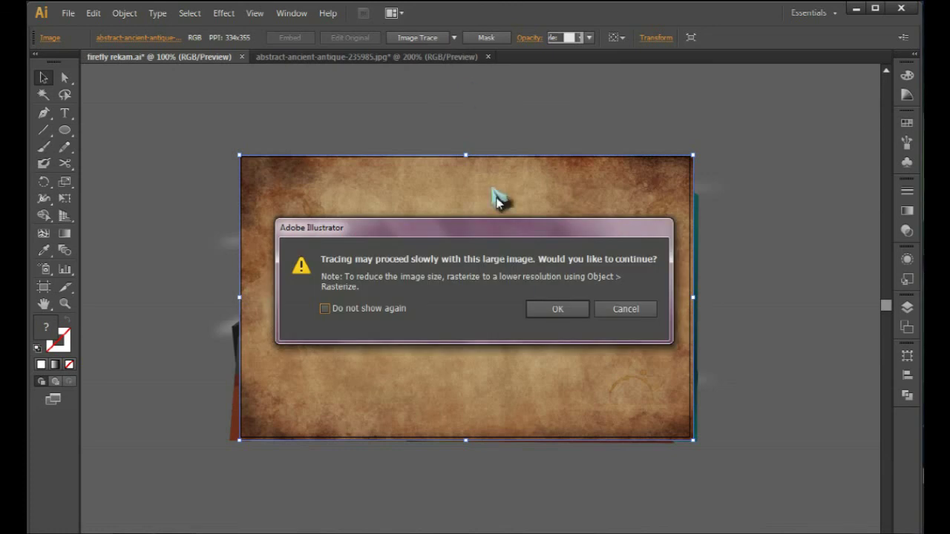
pyautogui.click(553, 314)
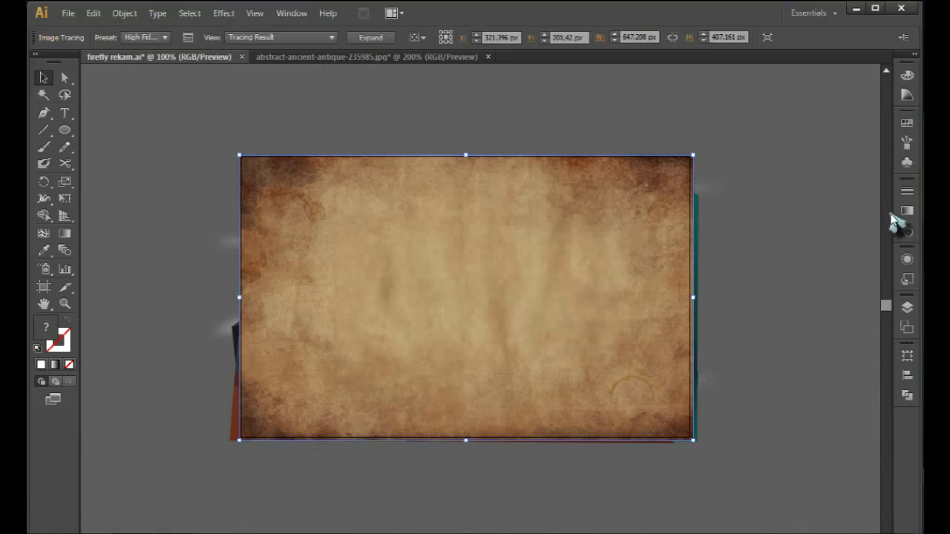
pyautogui.click(907, 231)
pyautogui.click(787, 198)
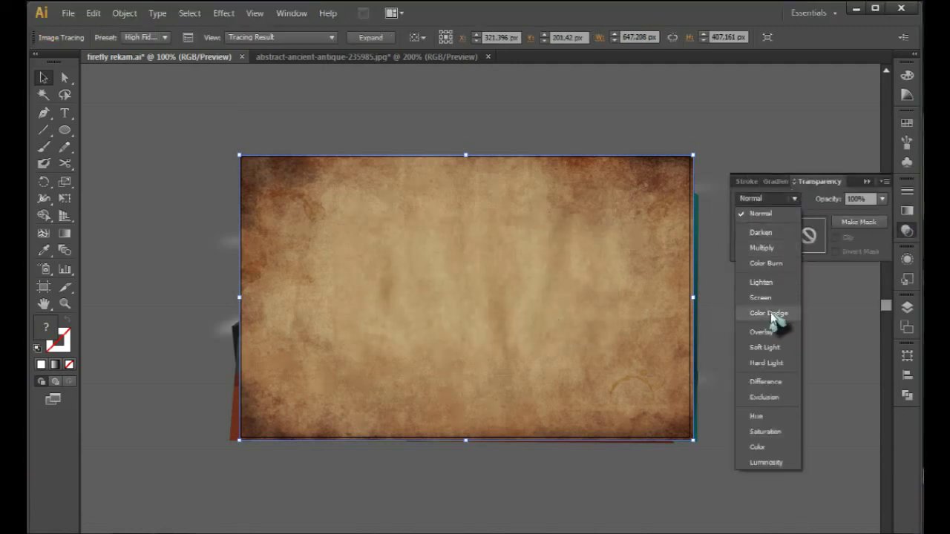
# Set the parchment texture to Color Dodge blend mode at 40% opacity.
pyautogui.click(770, 314)
pyautogui.click(882, 199)
pyautogui.click(900, 277)
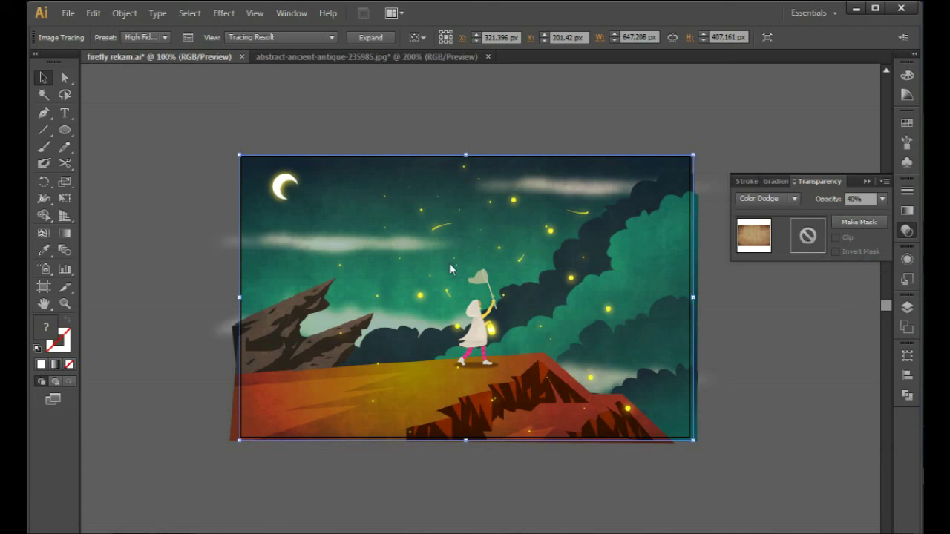
pyautogui.hotkey('ctrl', '+')
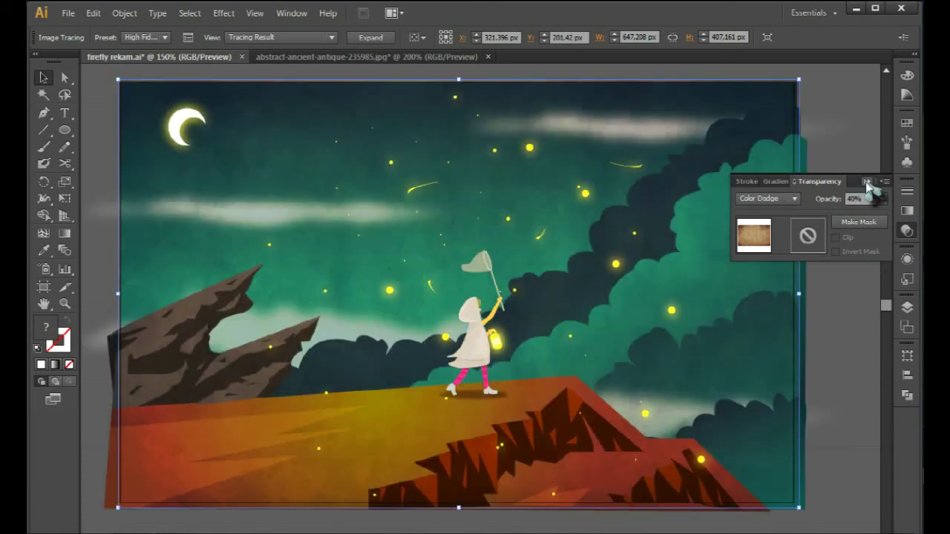
pyautogui.click(866, 182)
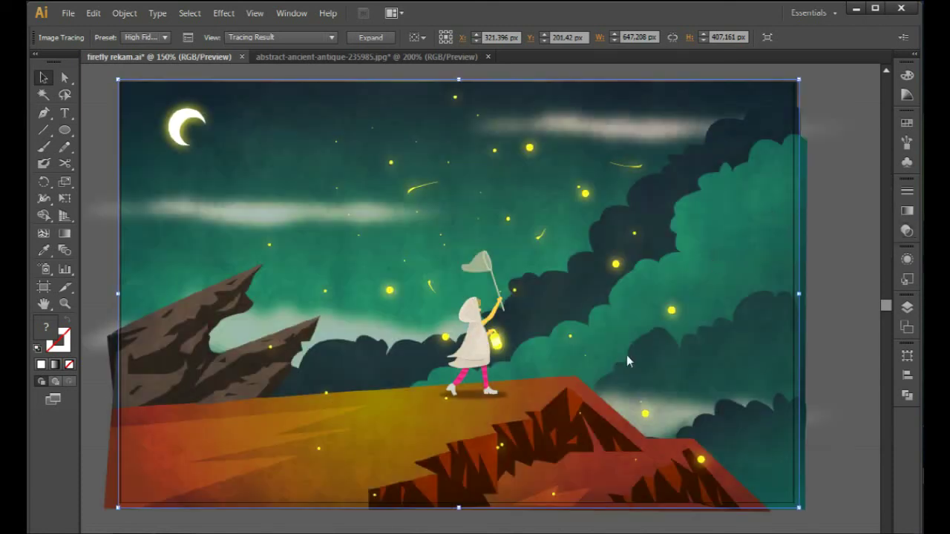